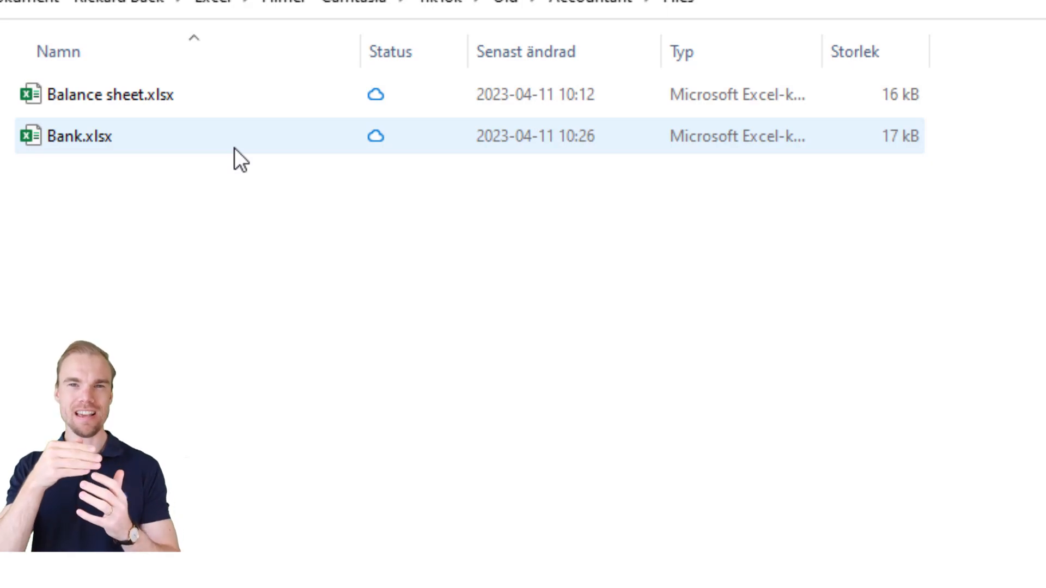
- Copy Bank.xlsx into the Accountant folder and copy it back into the Files folder, replacing the existing file
left_click(140, 140)
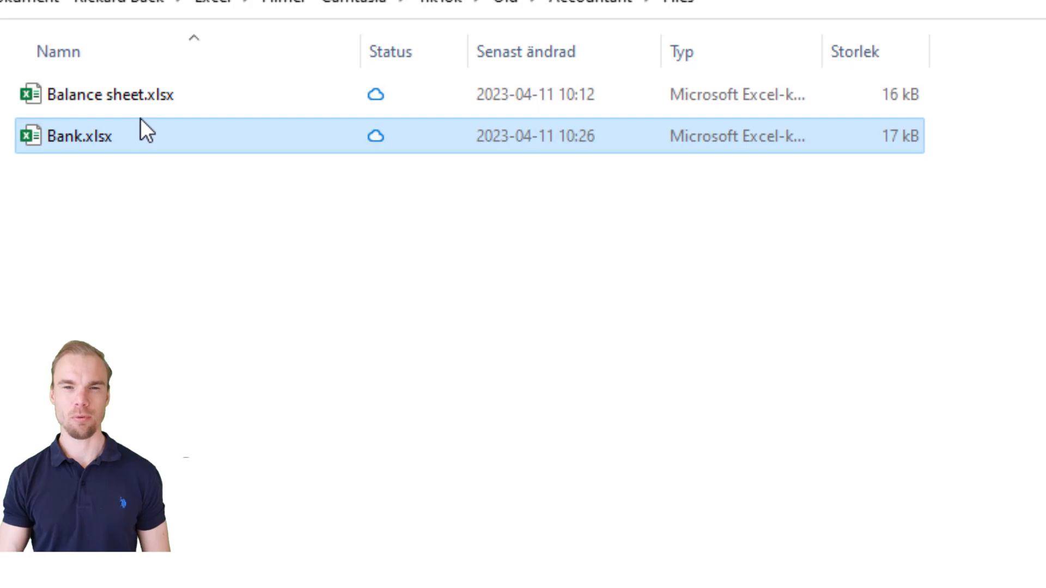
key("alt+Left")
left_click(513, 440)
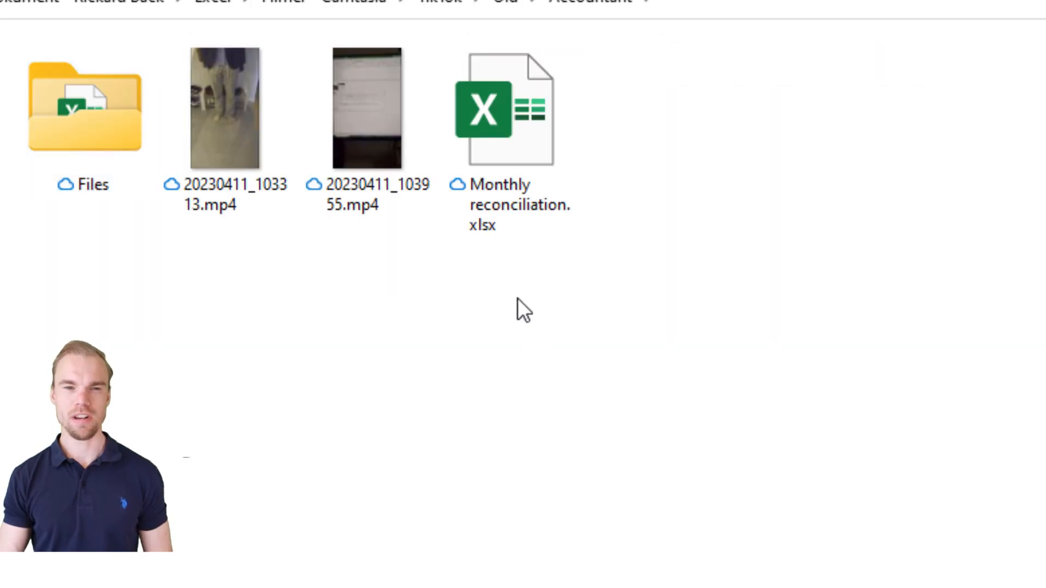
key("ctrl+v")
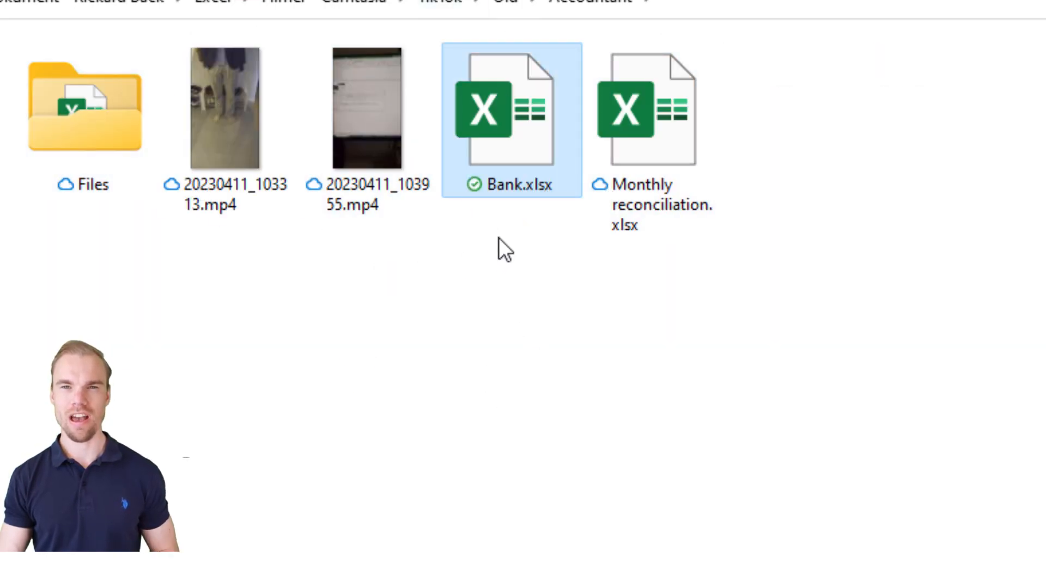
left_click_drag(473, 146, 136, 130)
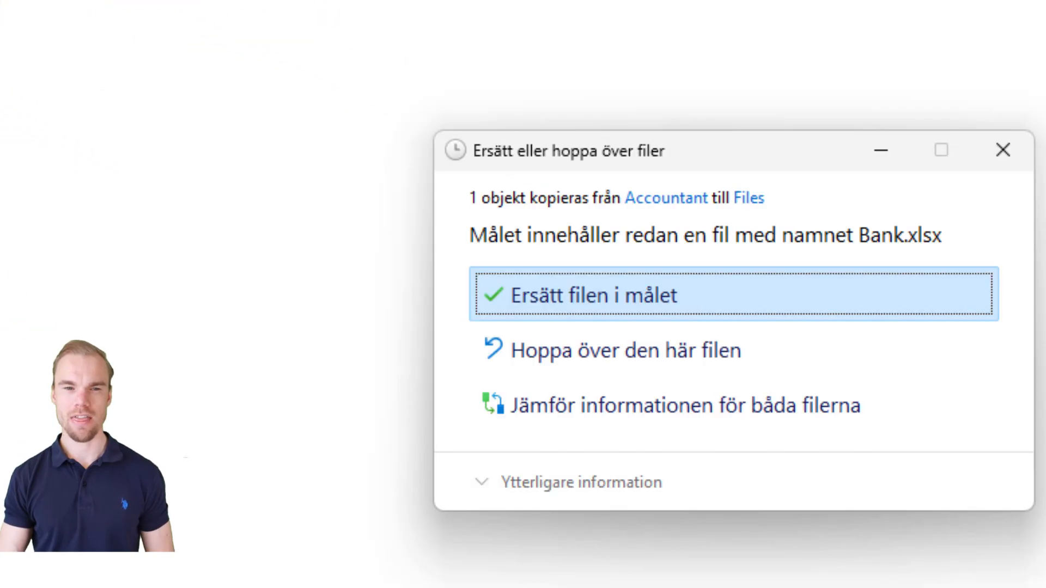
left_click(578, 296)
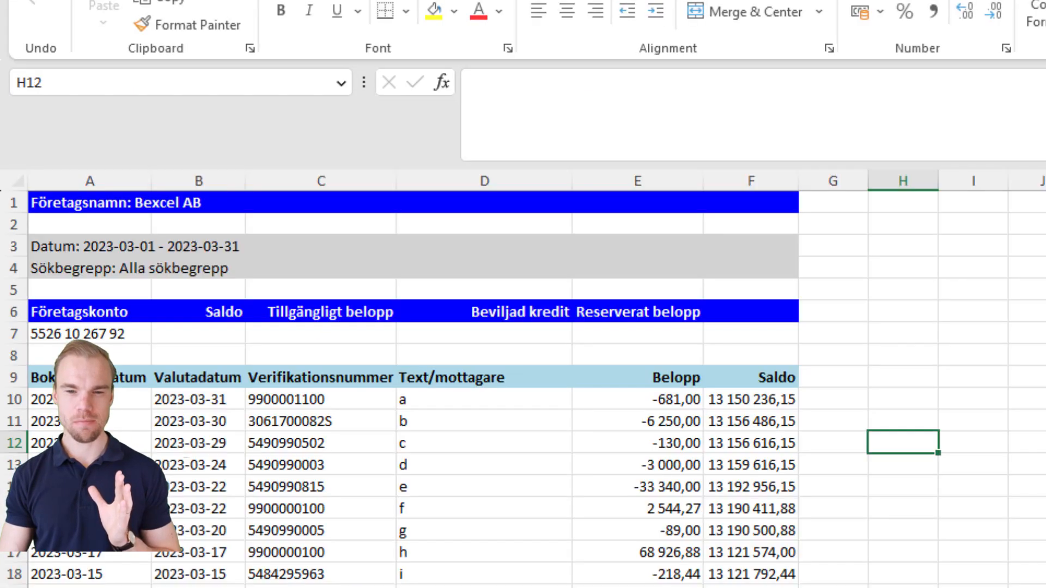
- Compare the bank statement's Saldo column with the Företagskonto / affärskonto row's closing balance in the balance sheet workbook
left_click(752, 530)
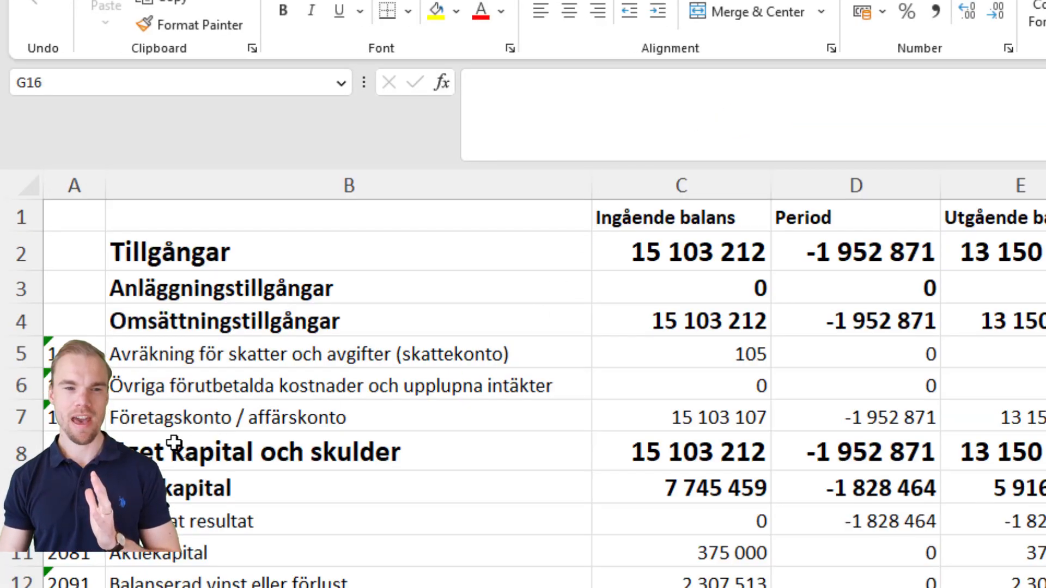
left_click(27, 414)
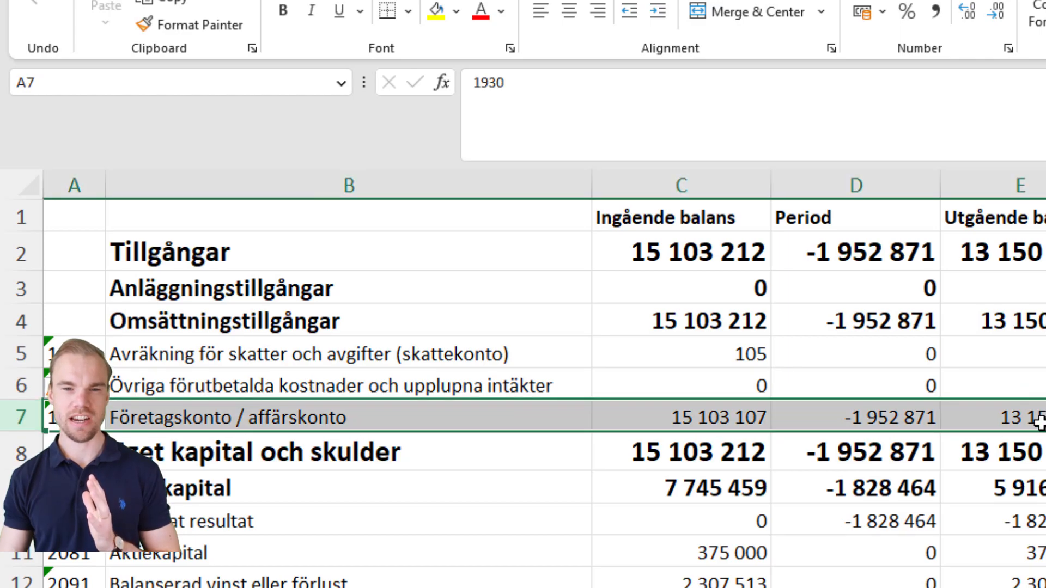
left_click(1038, 419)
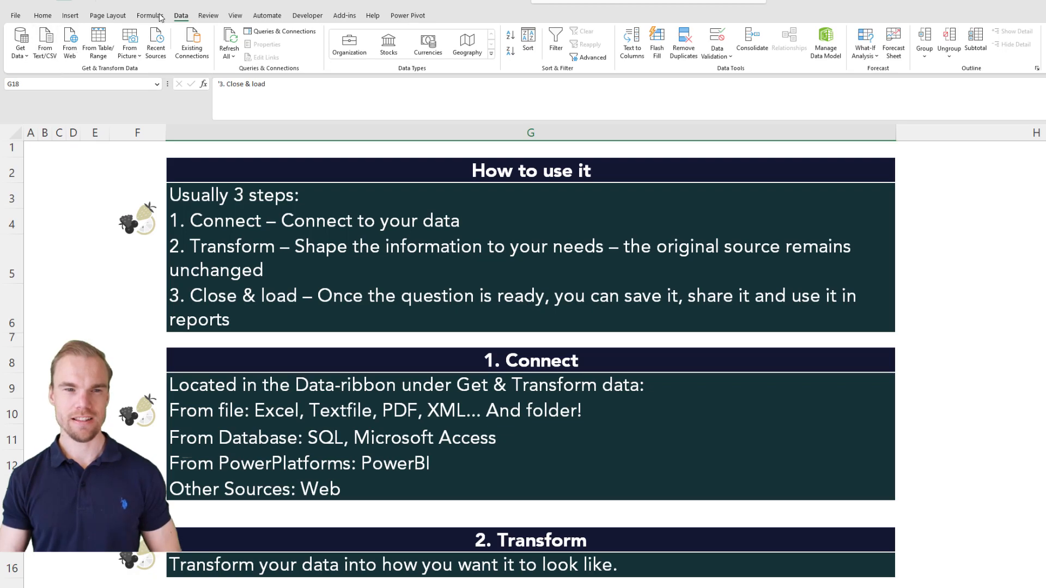
- Import Sheet1 from the Balance sheet.xlsx workbook and open it for transformation in Power Query
left_click(20, 43)
mouse_move(33, 75)
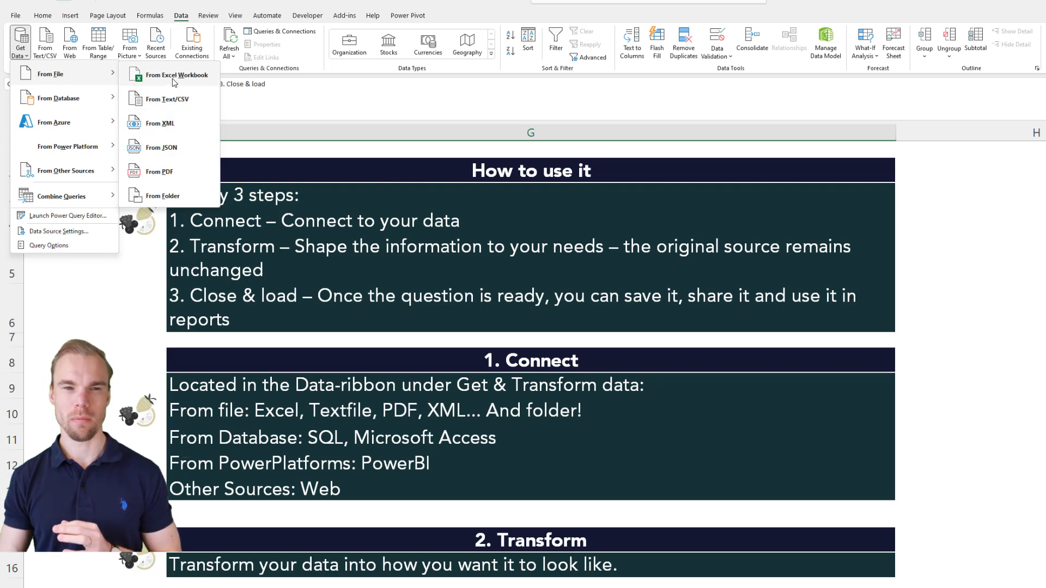
left_click(172, 79)
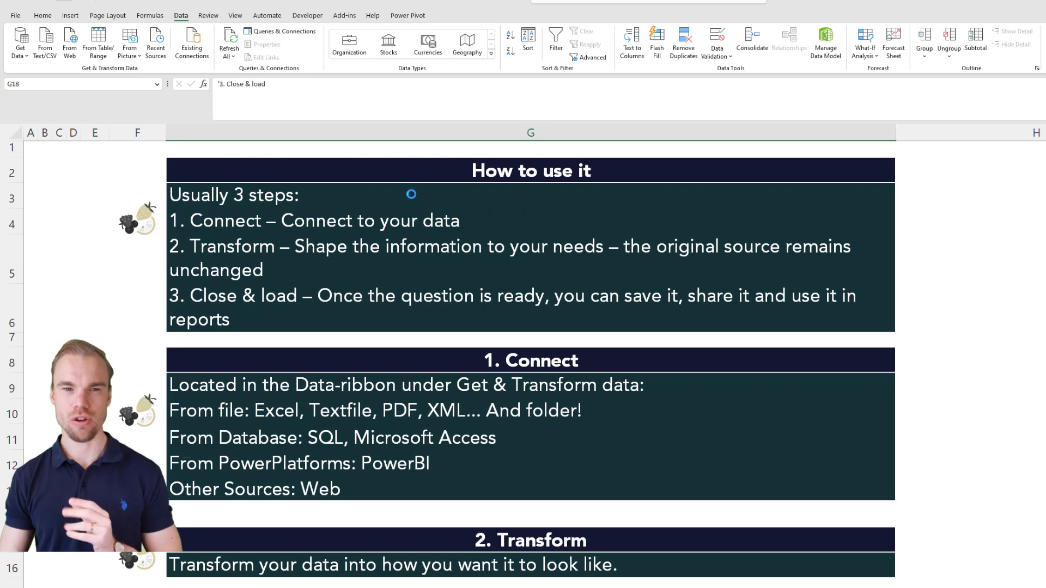
double_click(154, 67)
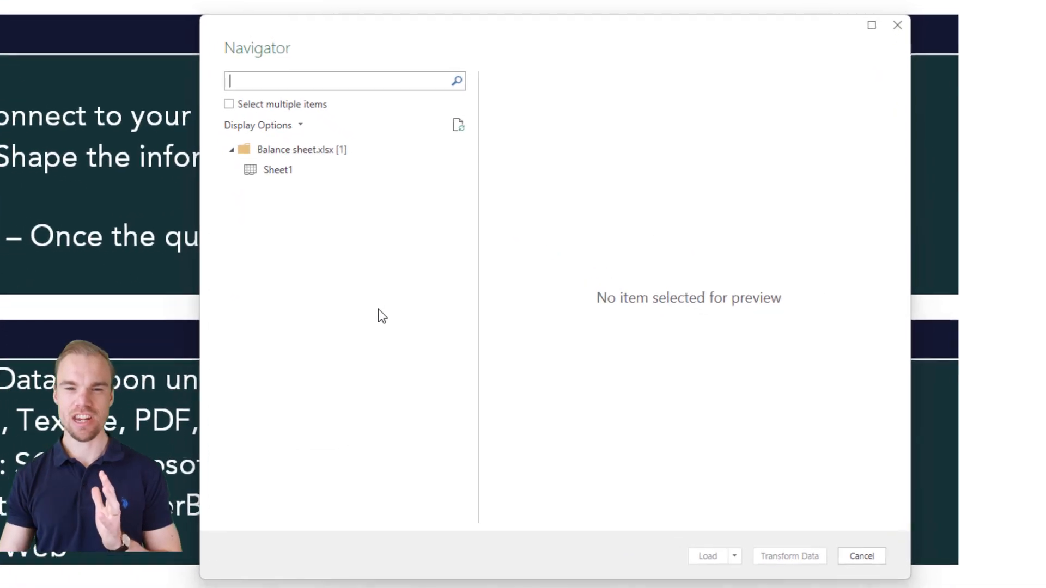
left_click(277, 168)
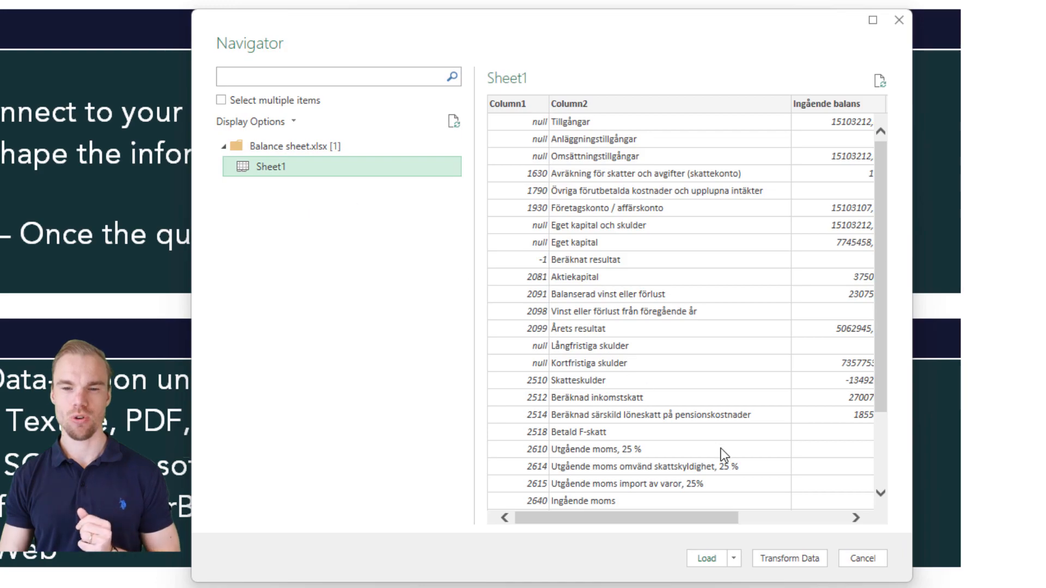
left_click(780, 559)
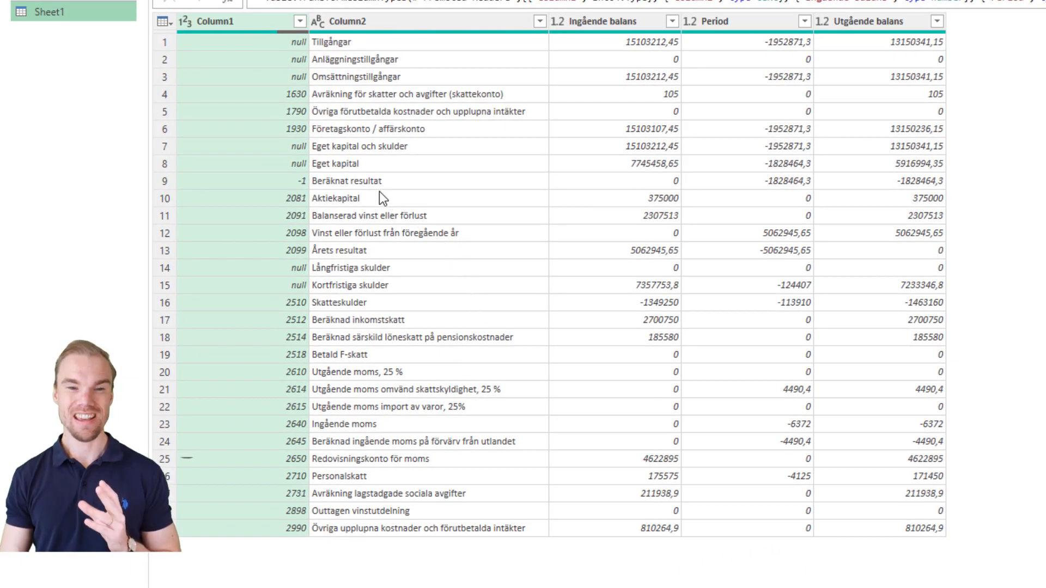
- Filter Column1 of the balance sheet query to show only account 1930
left_click(299, 21)
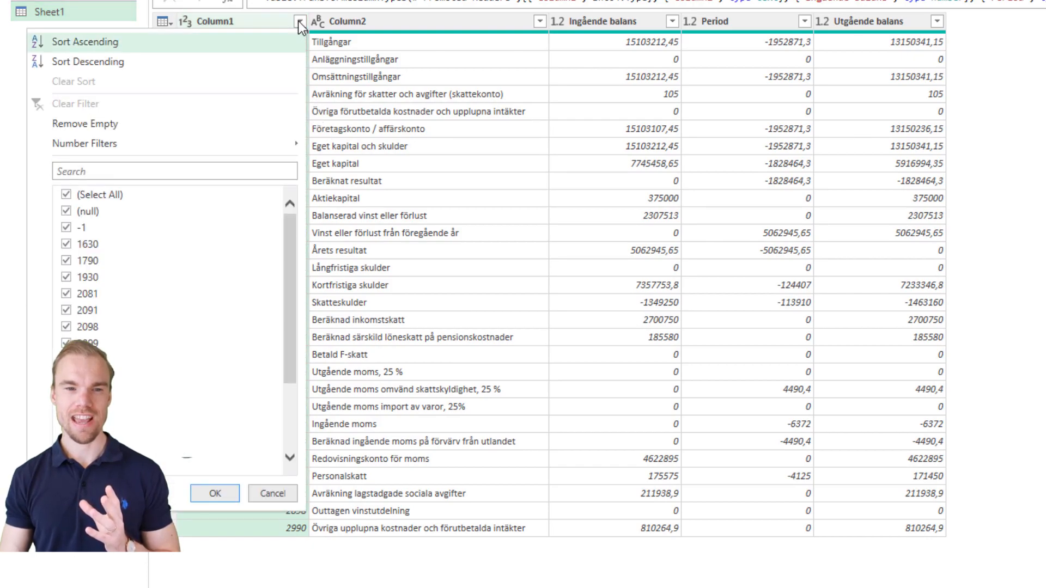
left_click(66, 195)
left_click(67, 277)
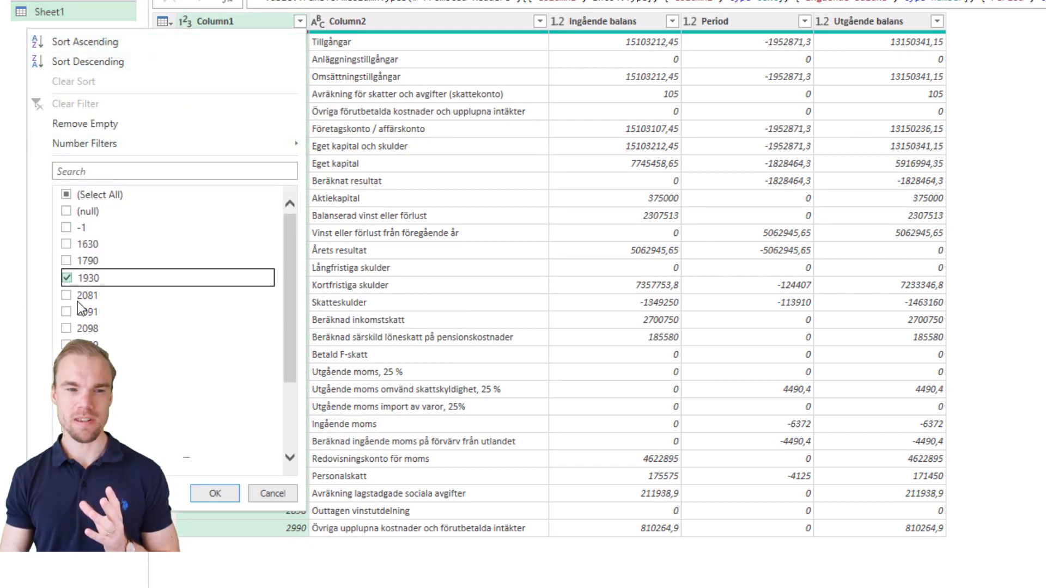
left_click(207, 494)
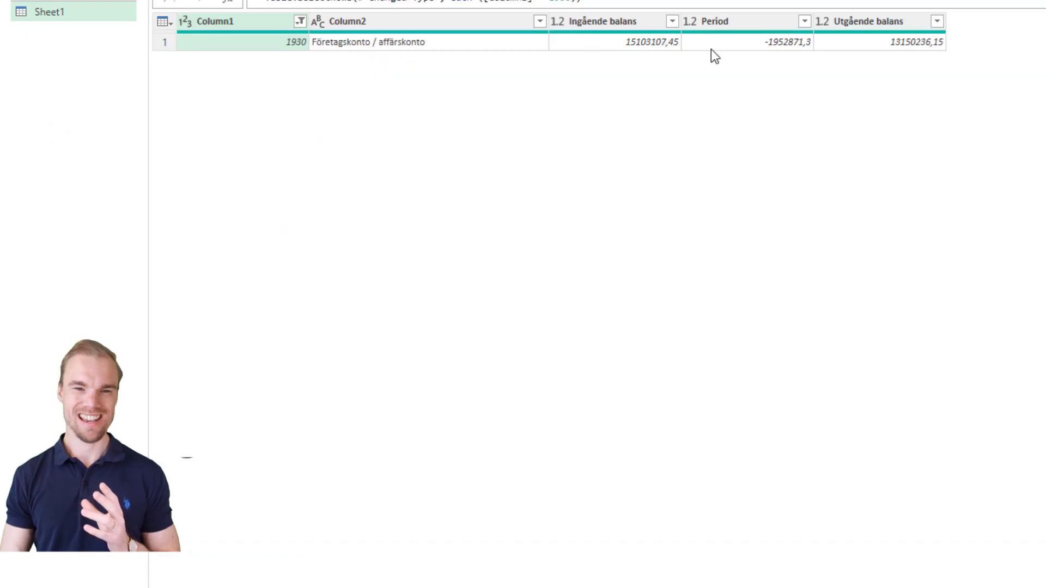
- Remove the Ingående balans and Period columns from the balance sheet query and load the result into the workbook
left_click(875, 19)
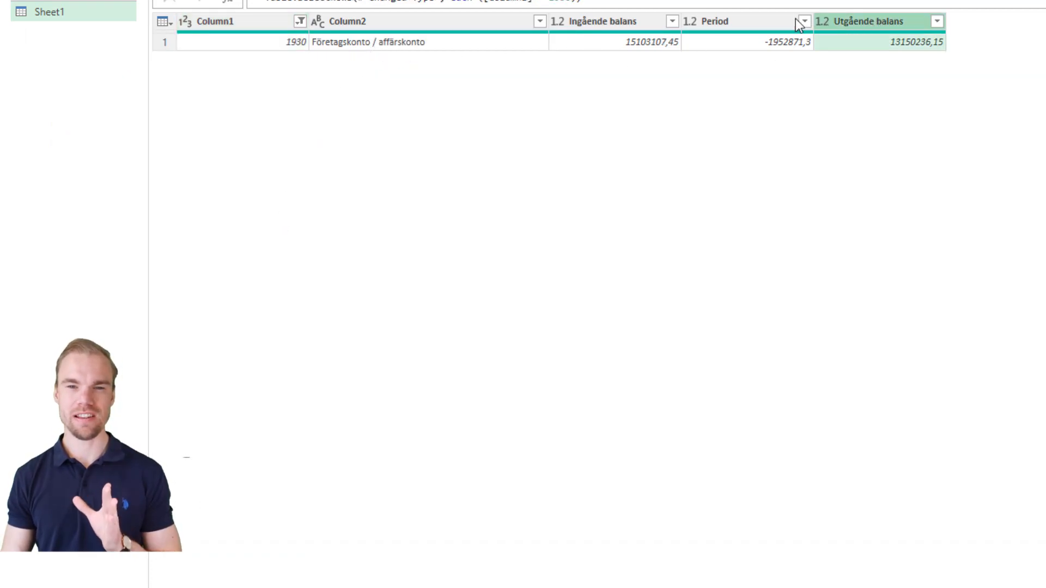
left_click(753, 24)
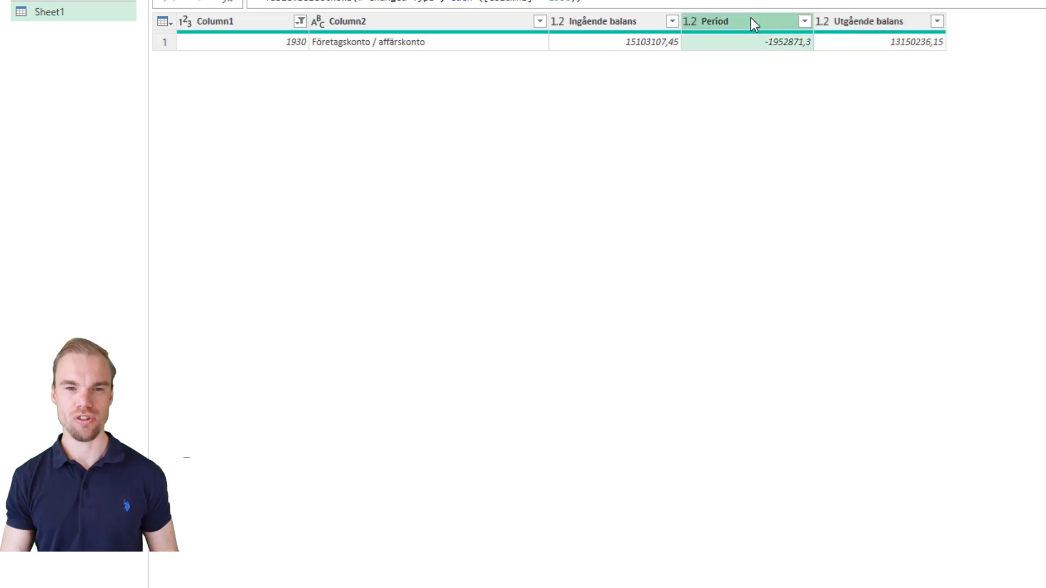
left_click(632, 21, "ctrl")
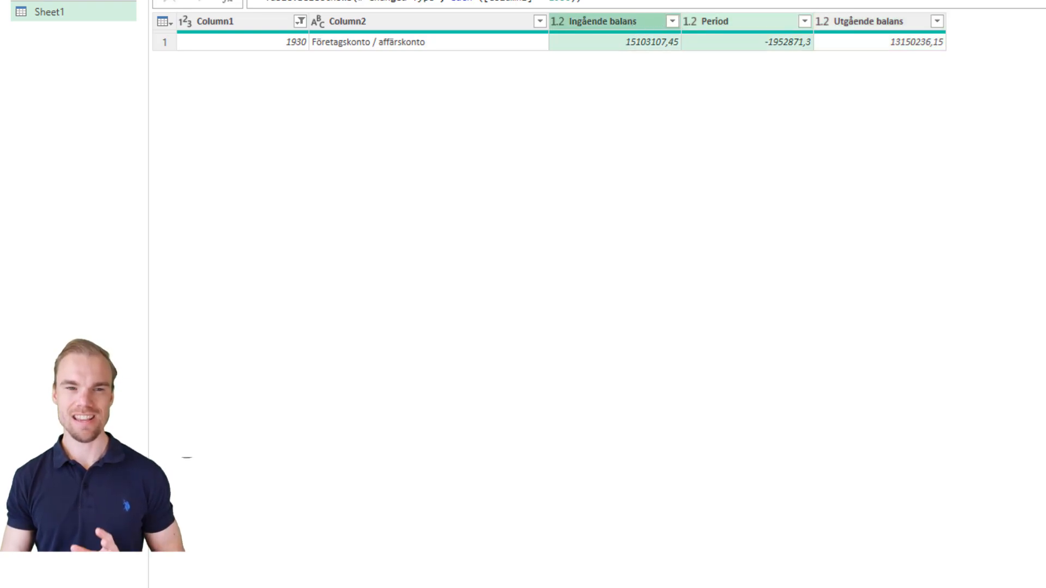
right_click(636, 22)
left_click(699, 54)
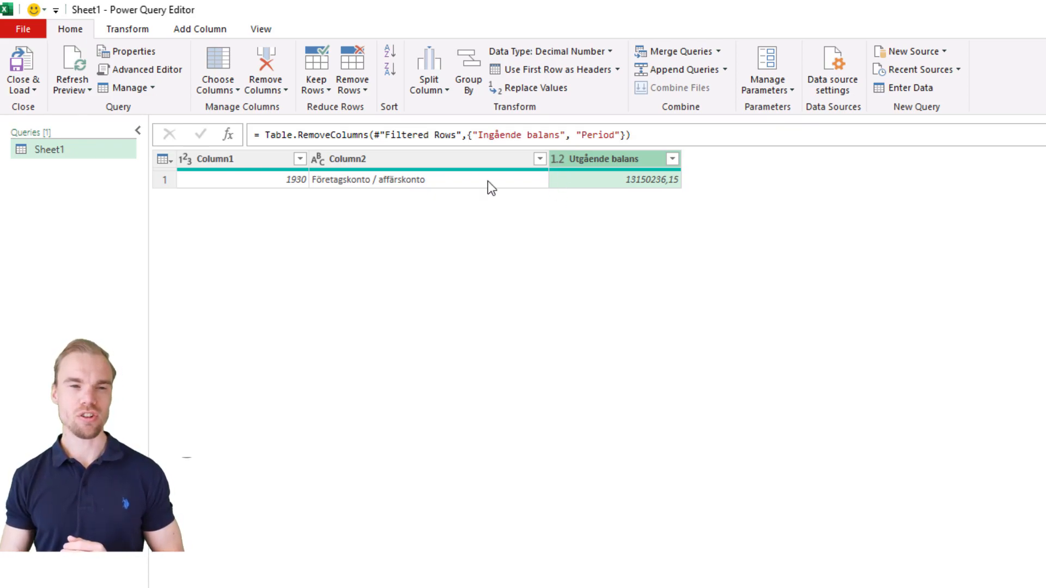
left_click(24, 68)
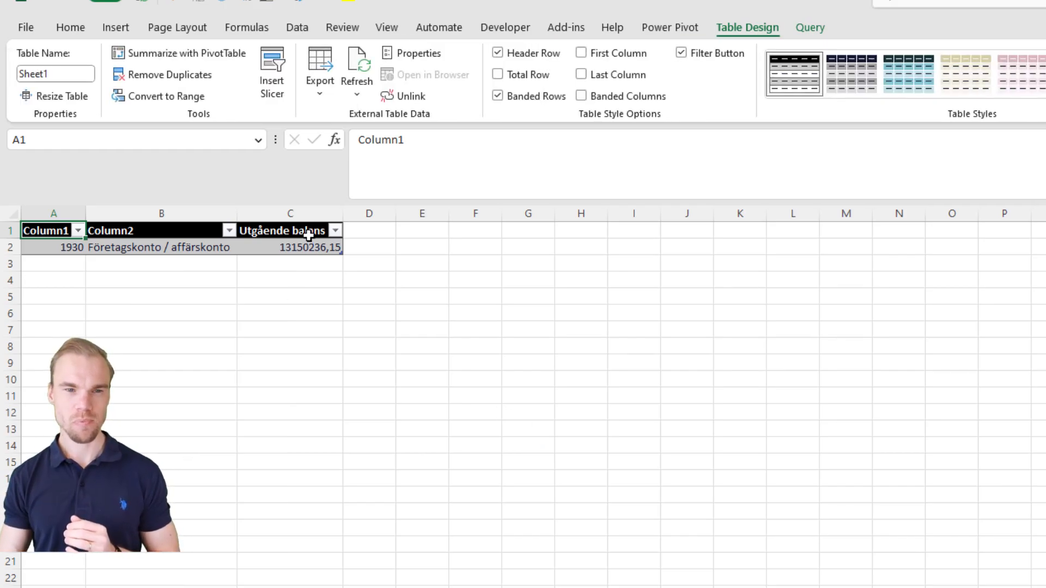
- Import Sheet1 from the Bank.xlsx workbook and open it for transformation in Power Query
left_click(291, 25)
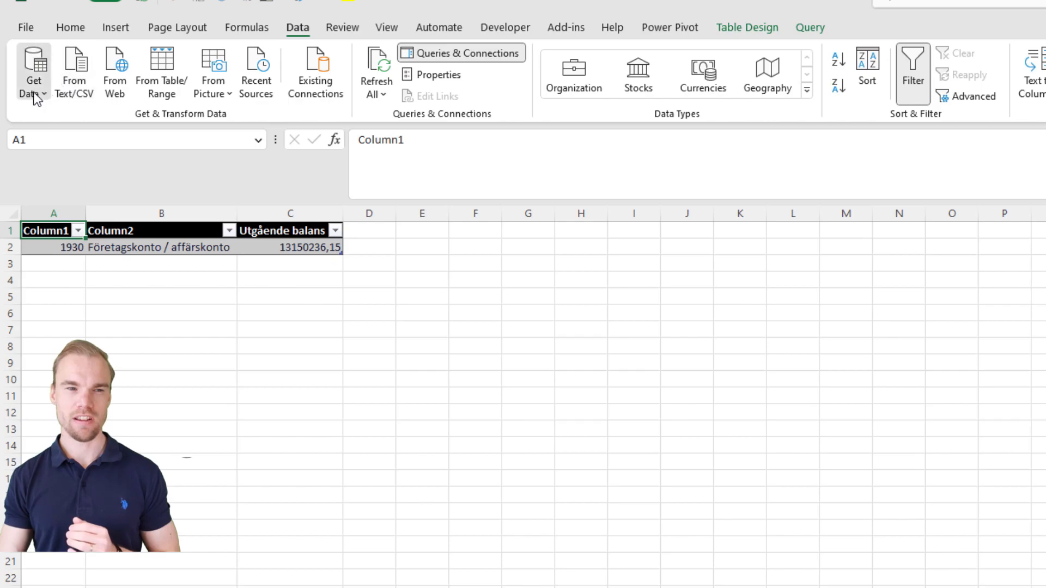
left_click(32, 93)
mouse_move(109, 124)
left_click(270, 125)
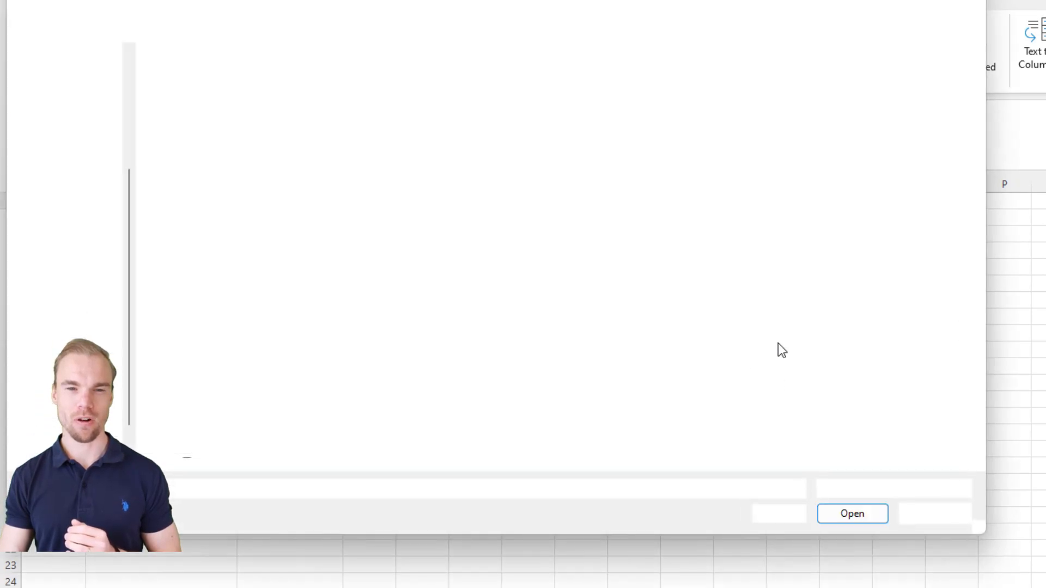
left_click(209, 109)
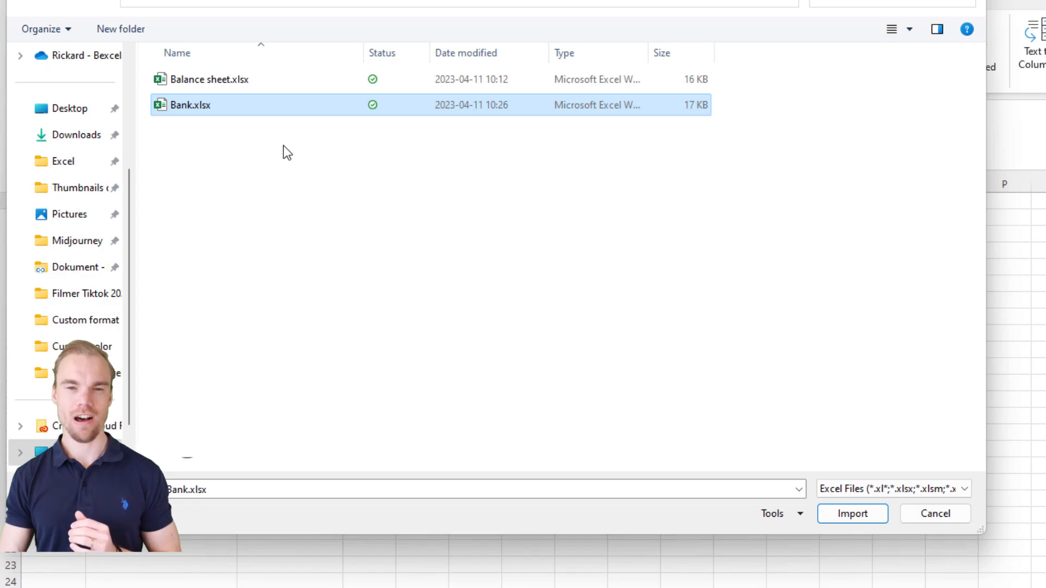
left_click(853, 513)
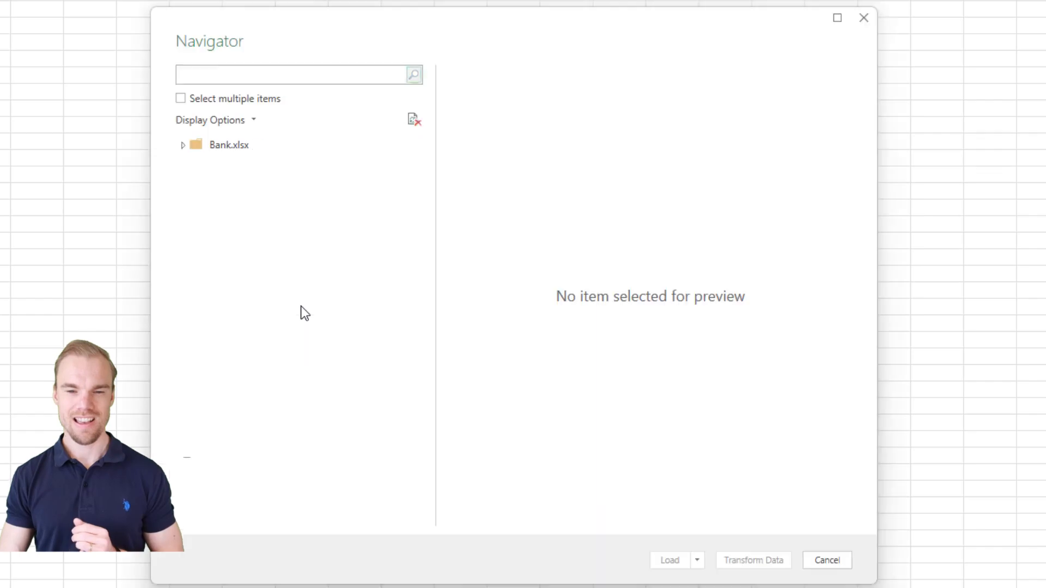
left_click(230, 169)
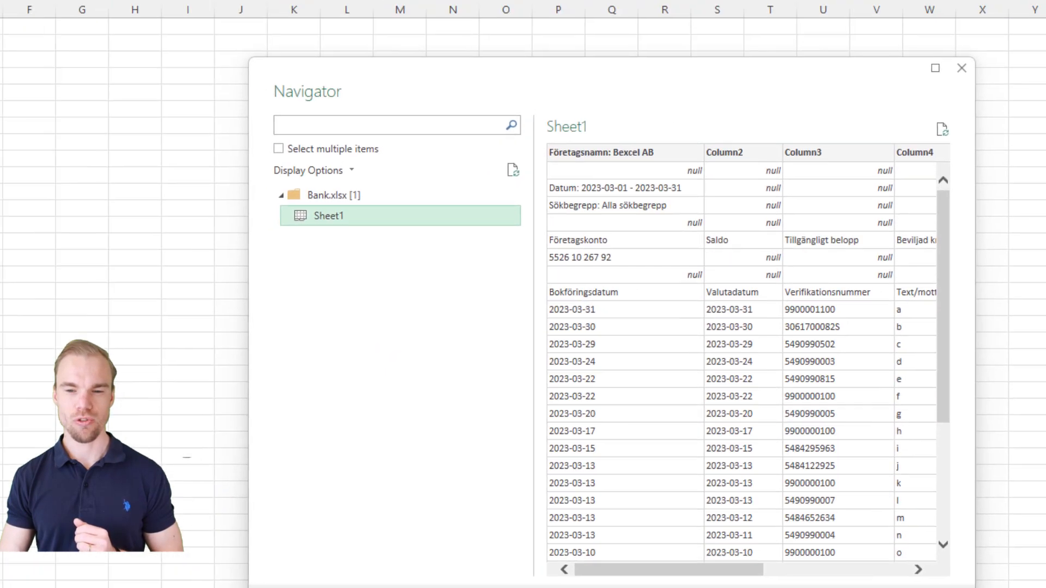
left_click(760, 562)
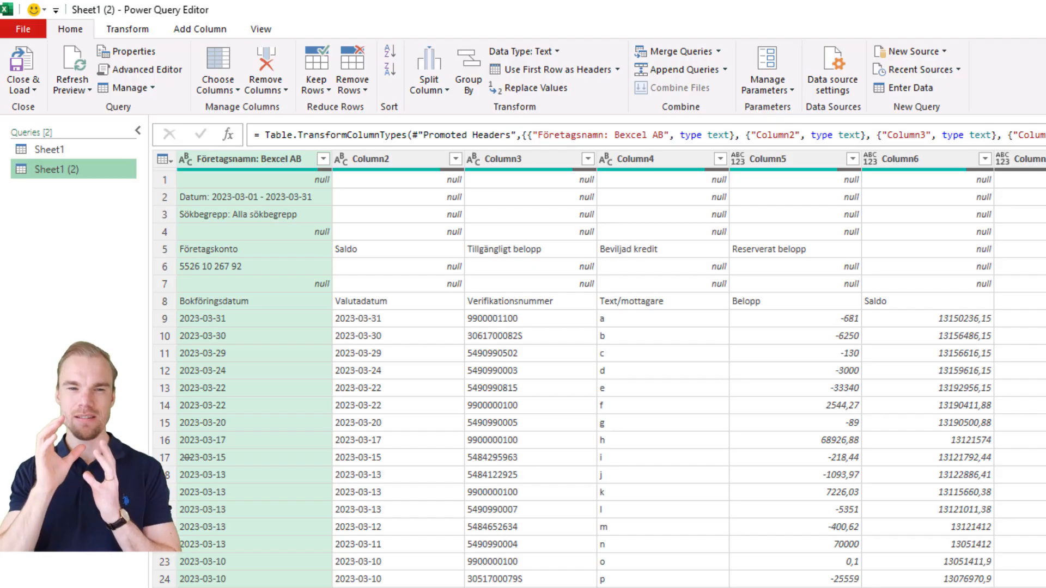
- Remove the top 8 rows from the bank statement query so it starts at the first transaction
left_click(264, 319)
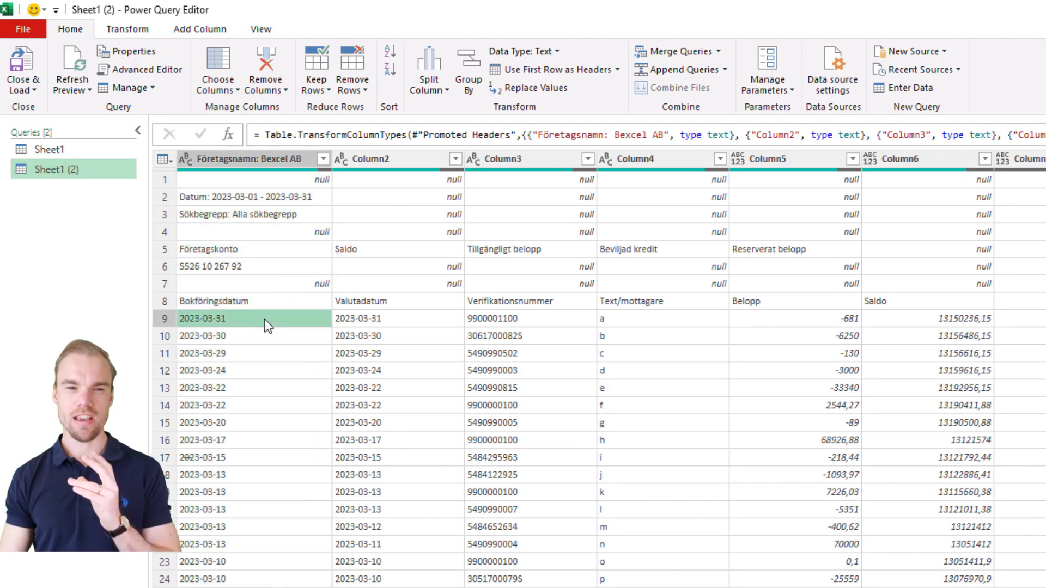
left_click(355, 321)
left_click(488, 322)
left_click(605, 319)
left_click(796, 334)
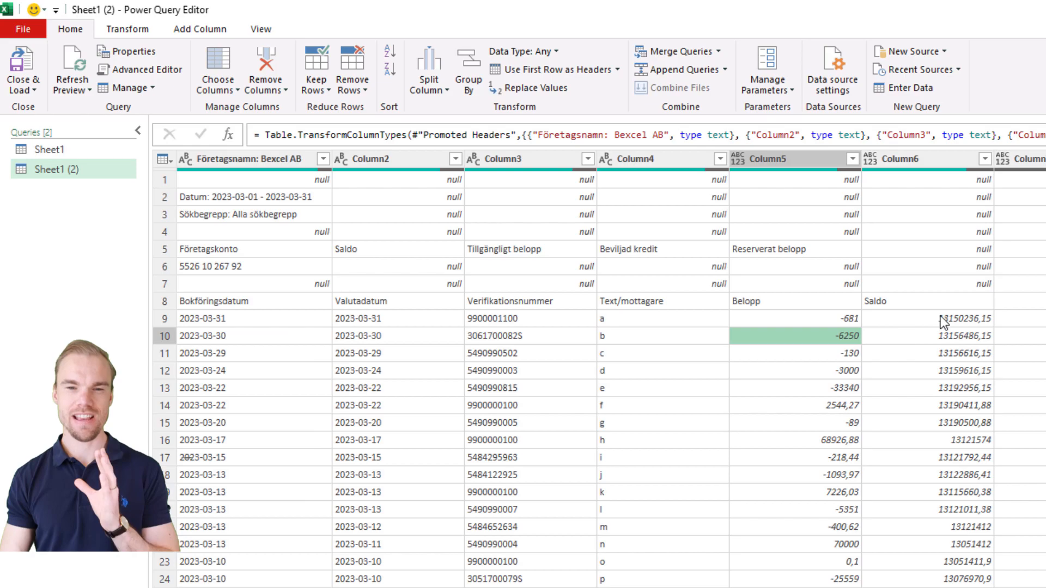
left_click(966, 318)
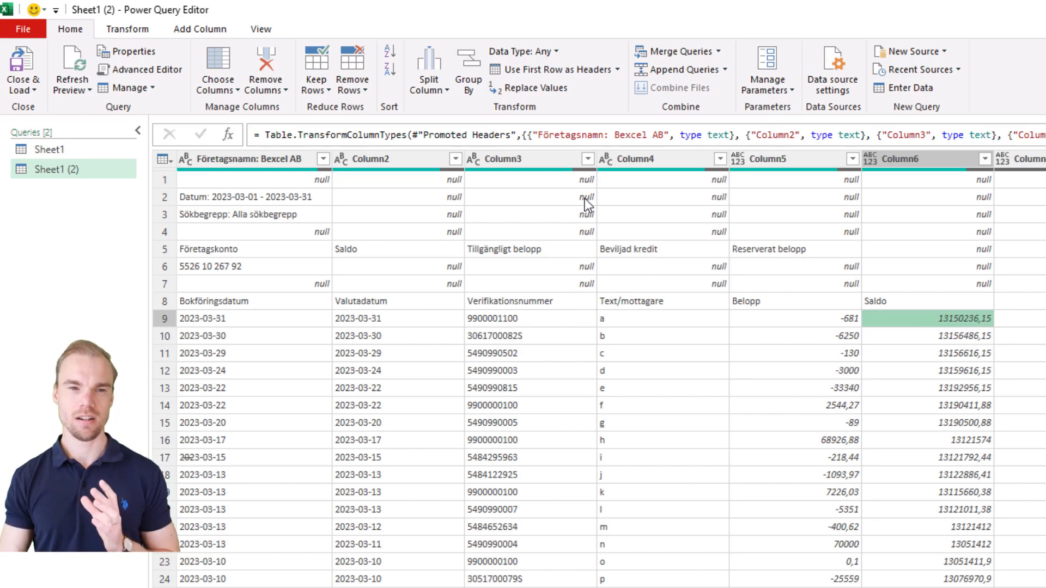
left_click(358, 90)
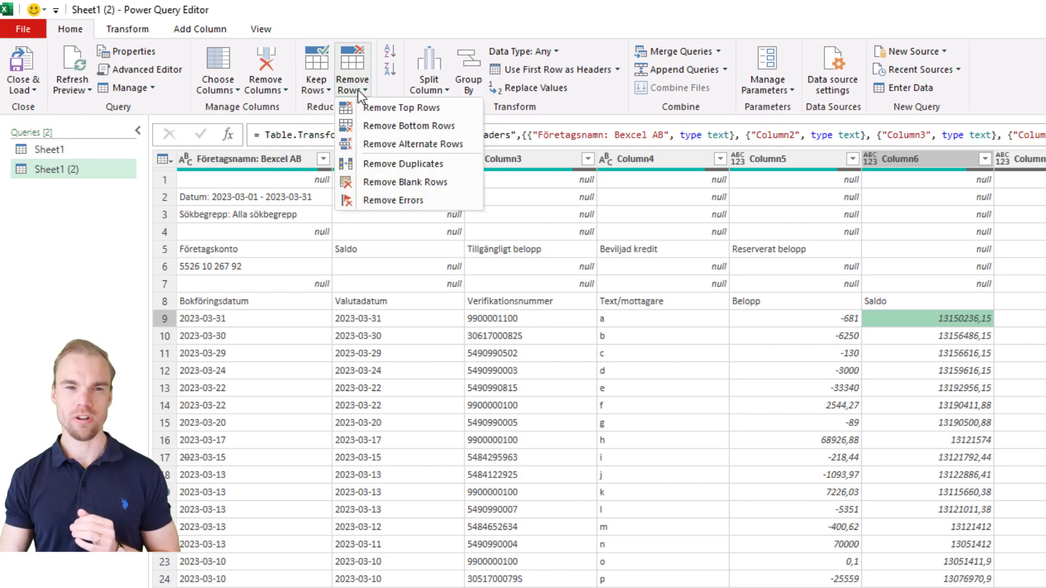
left_click(369, 107)
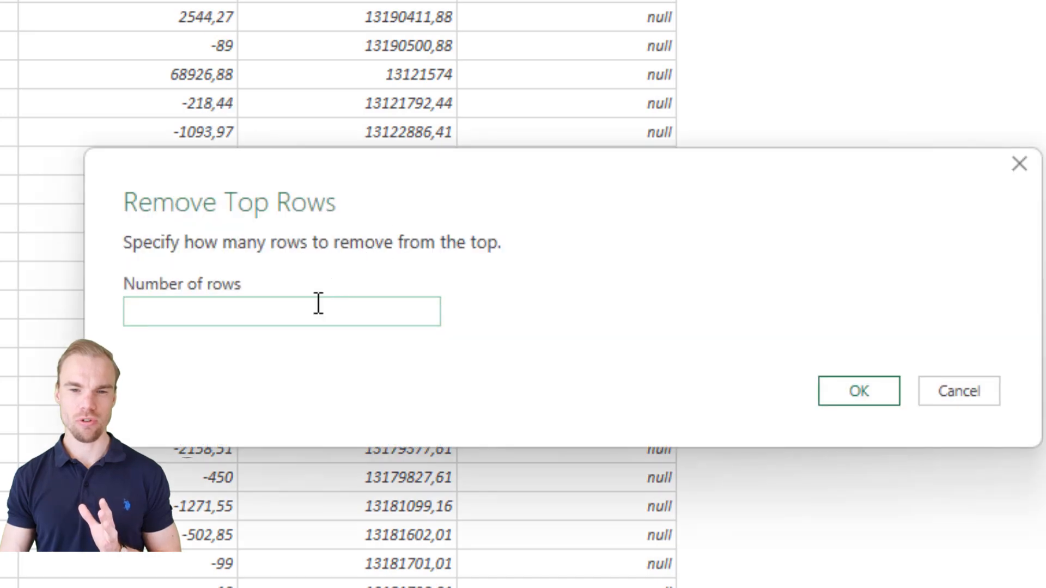
type("8")
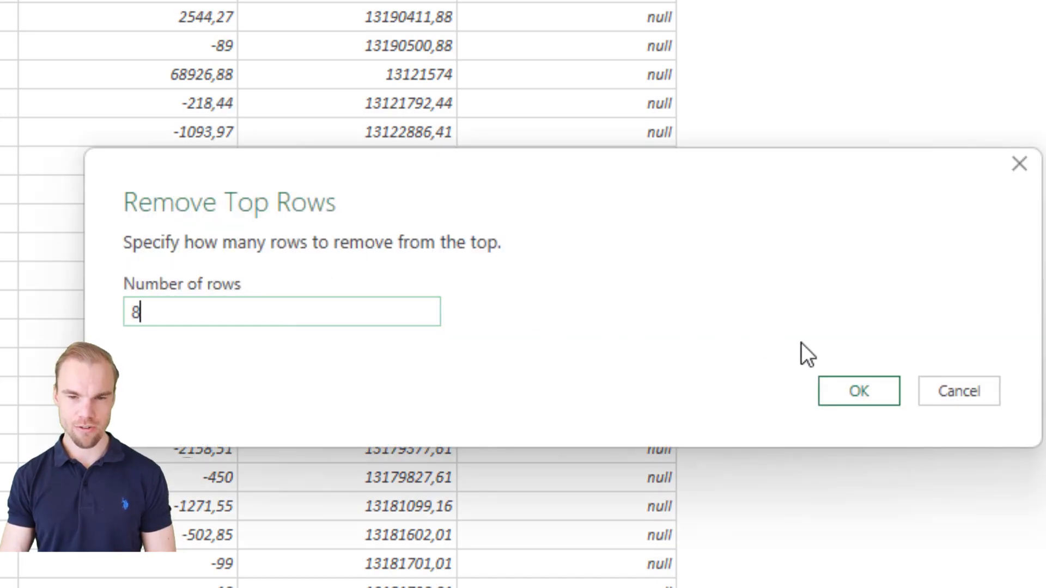
left_click(858, 388)
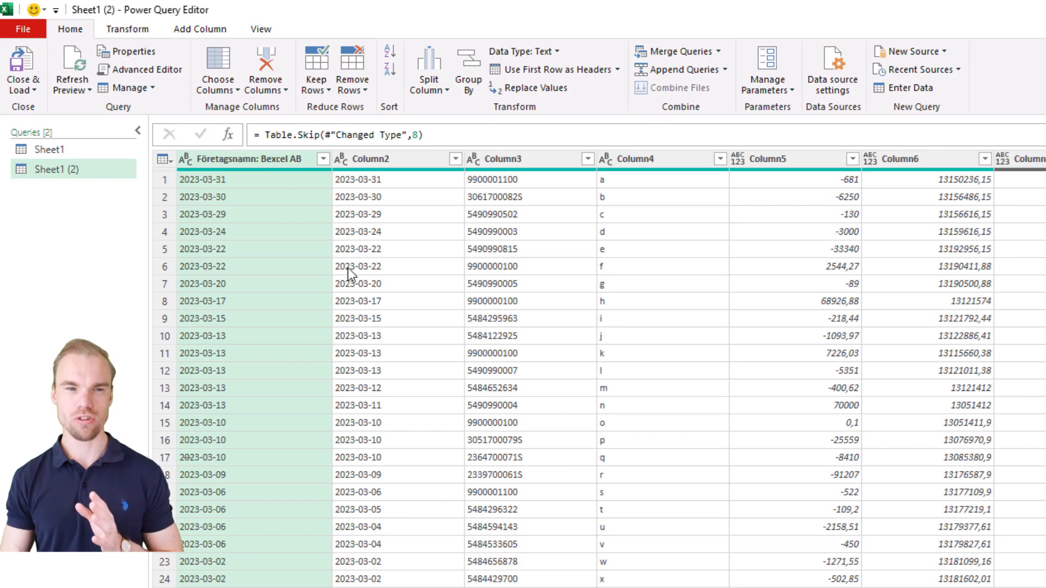
- Keep only the top 1 row of the bank statement query
left_click(324, 74)
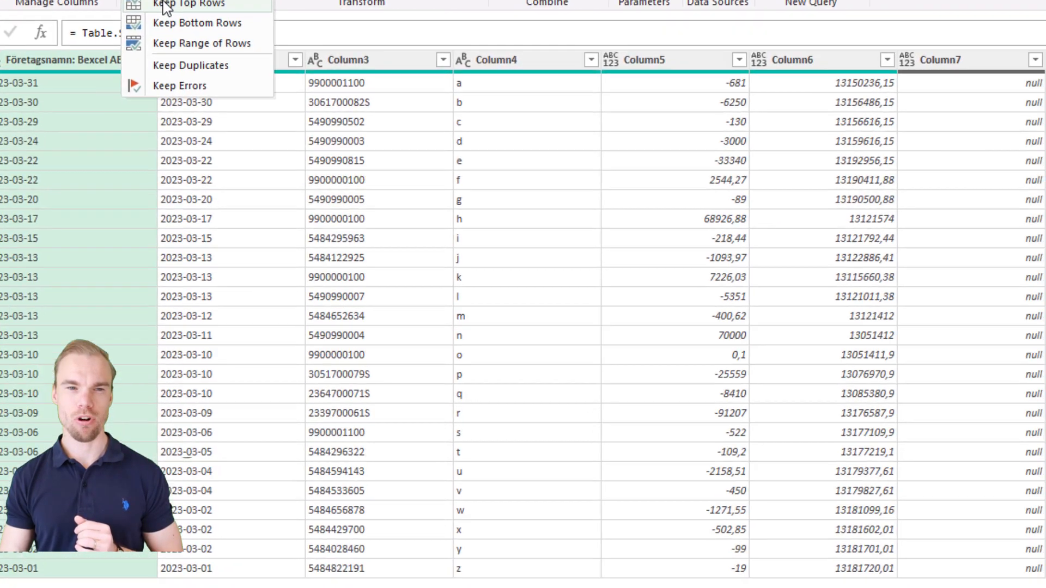
left_click(166, 7)
type("1")
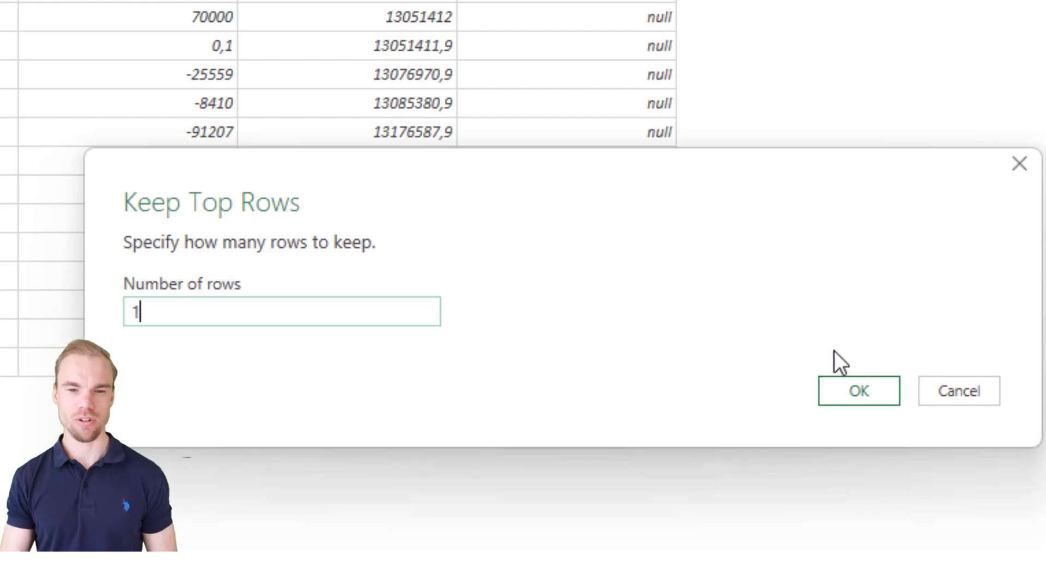
left_click(860, 397)
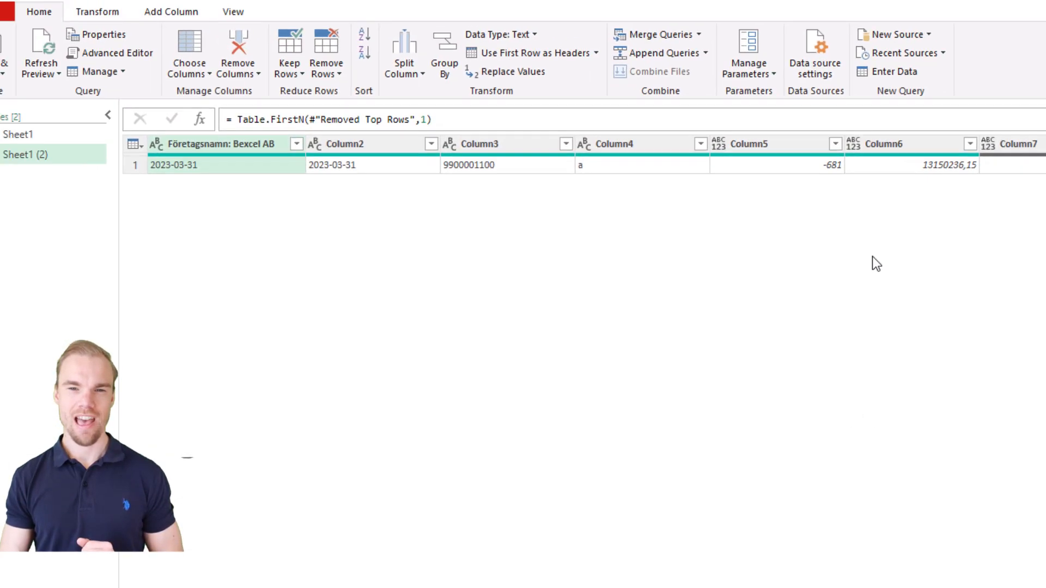
- Remove every column except Column6 from the bank statement query
left_click(945, 162)
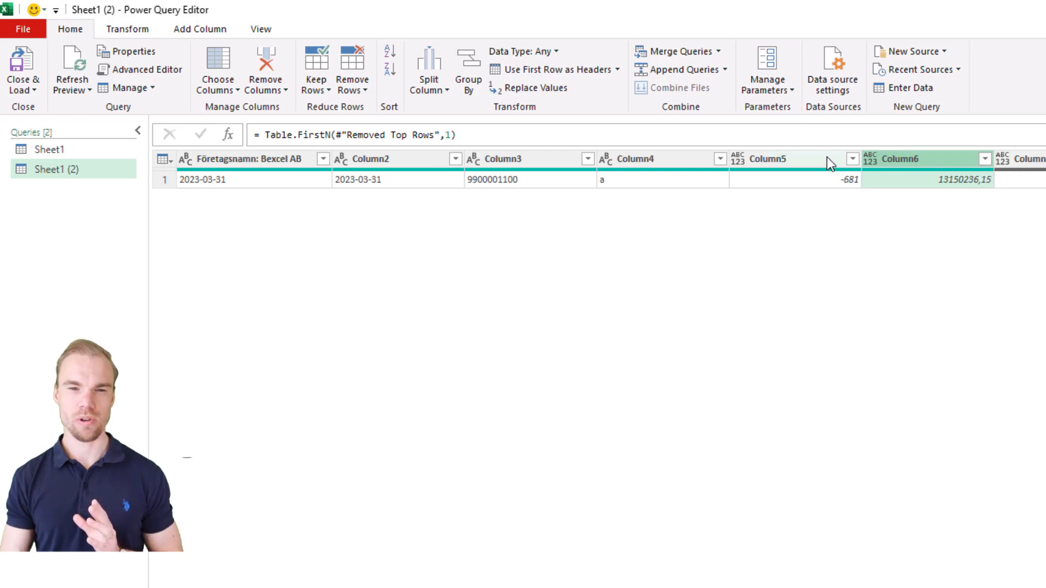
left_click(812, 155)
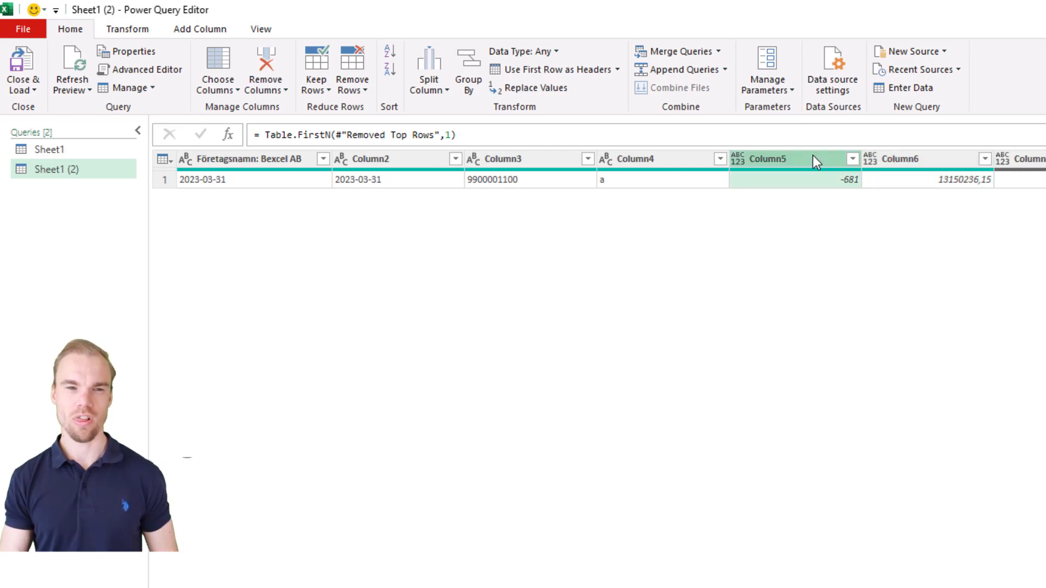
left_click(237, 161, "shift")
right_click(239, 159)
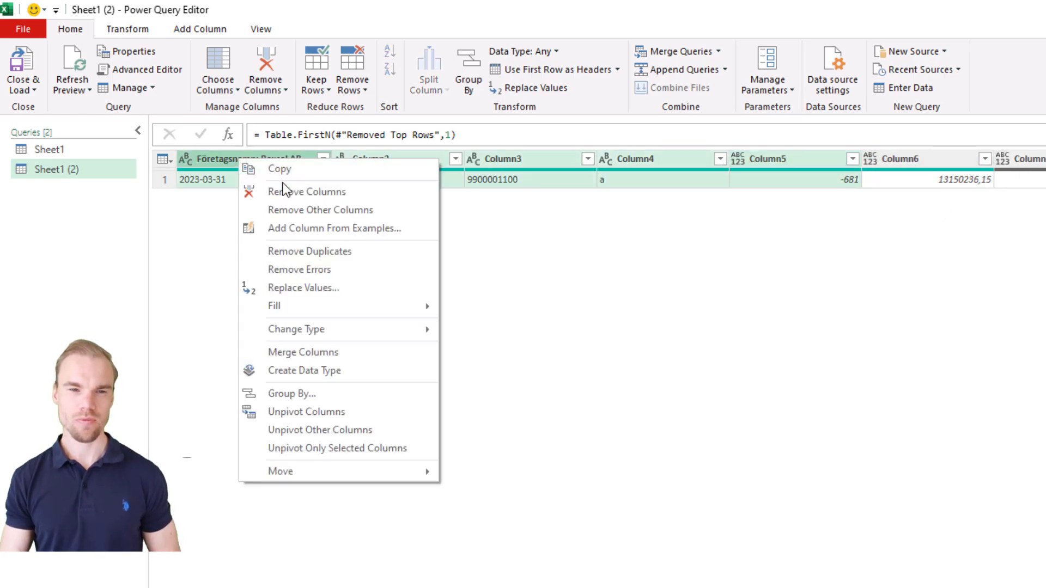
left_click(321, 192)
left_click(403, 162)
right_click(403, 163)
left_click(450, 197)
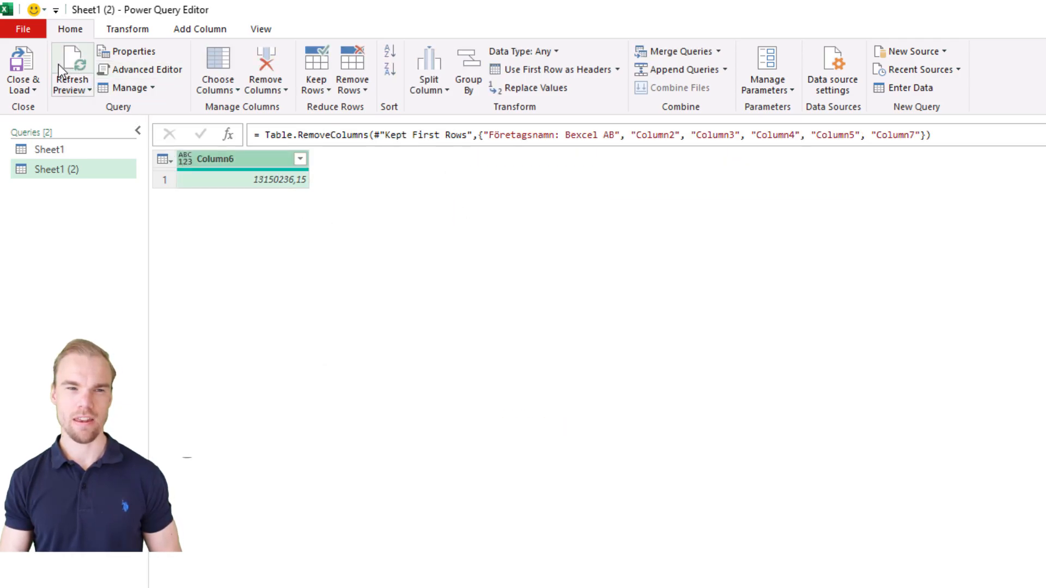
- Load the bank statement query into a new worksheet and rename that sheet as Bank
left_click(22, 65)
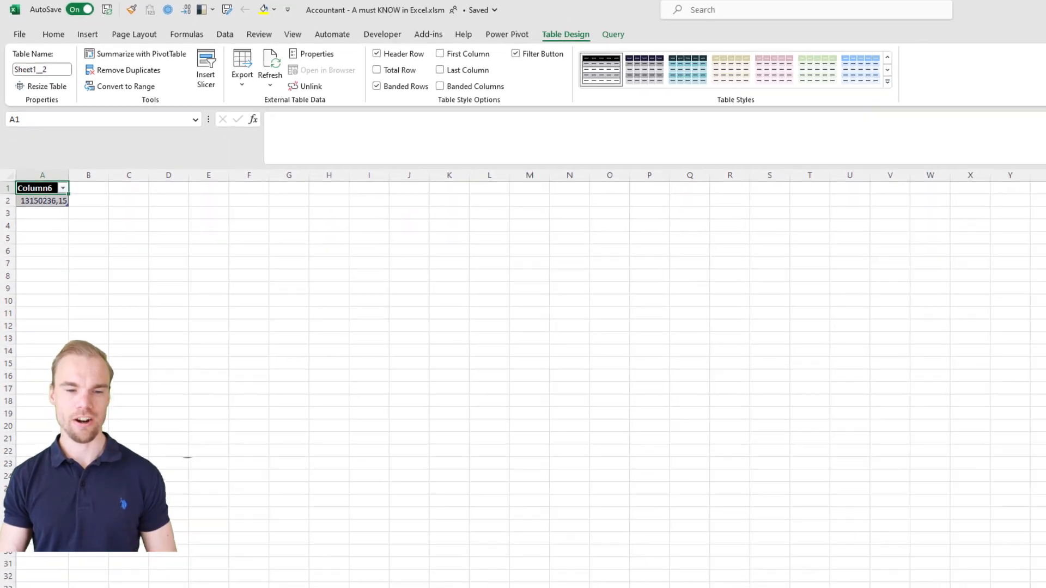
type("Bank")
key("Return")
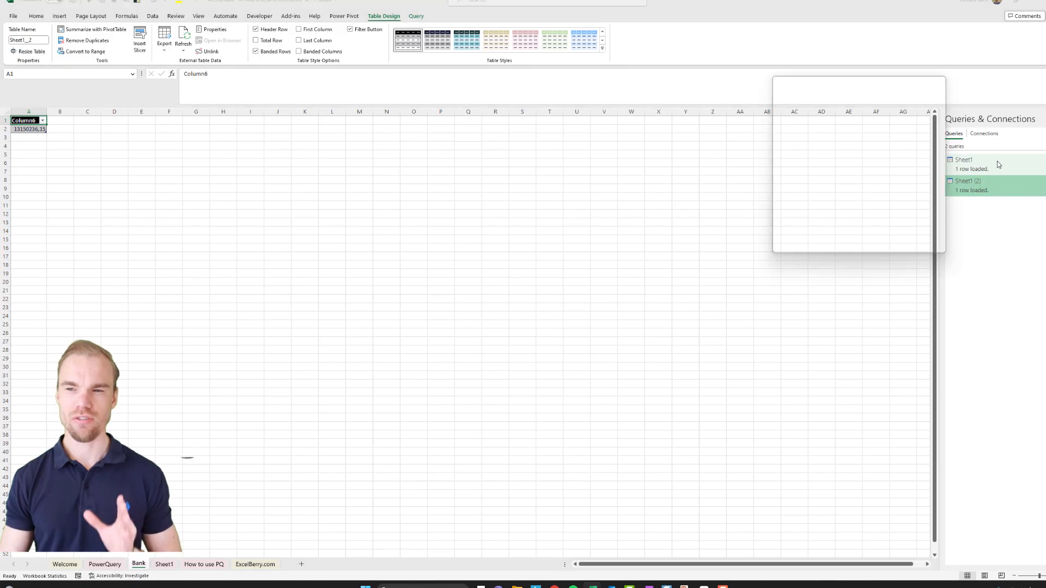
- Rename the Sheet1 (2) query as Bank
mouse_move(988, 170)
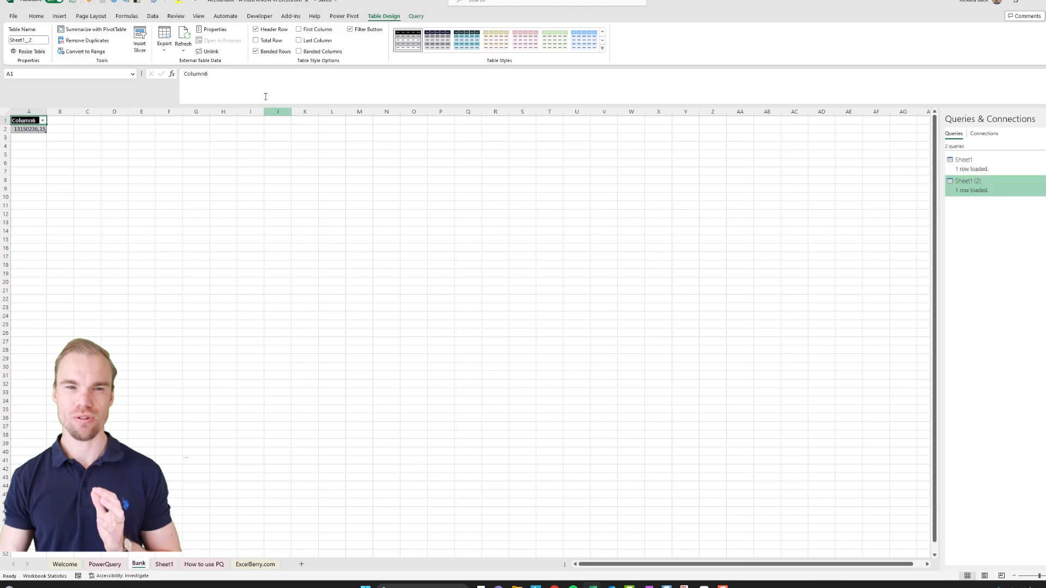
left_click(155, 15)
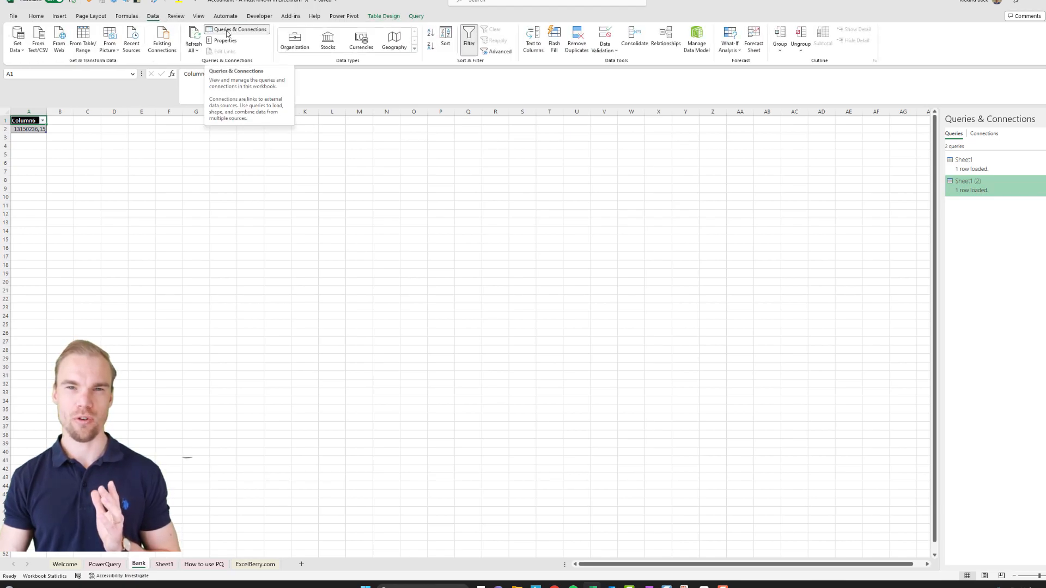
mouse_move(979, 190)
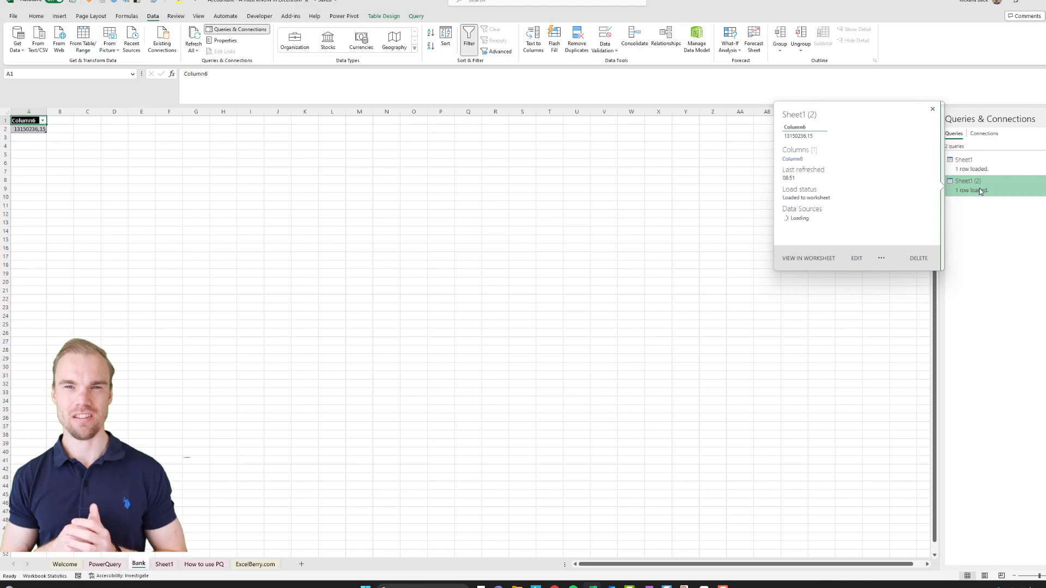
right_click(979, 189)
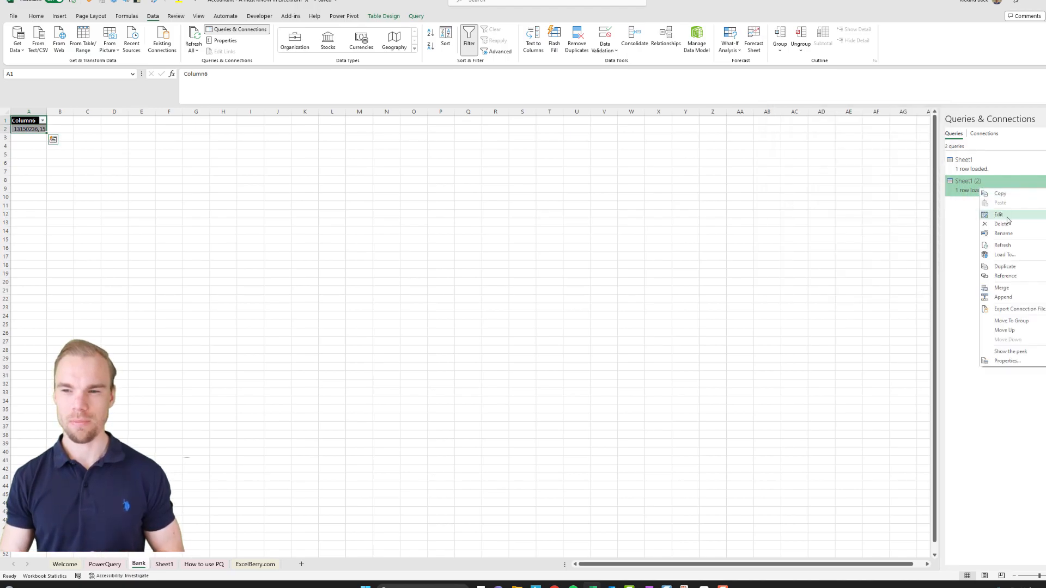
left_click(1015, 234)
type("Bank")
key("Return")
- Rename the Sheet1 balance sheet query as GL
left_click(975, 163)
right_click(991, 168)
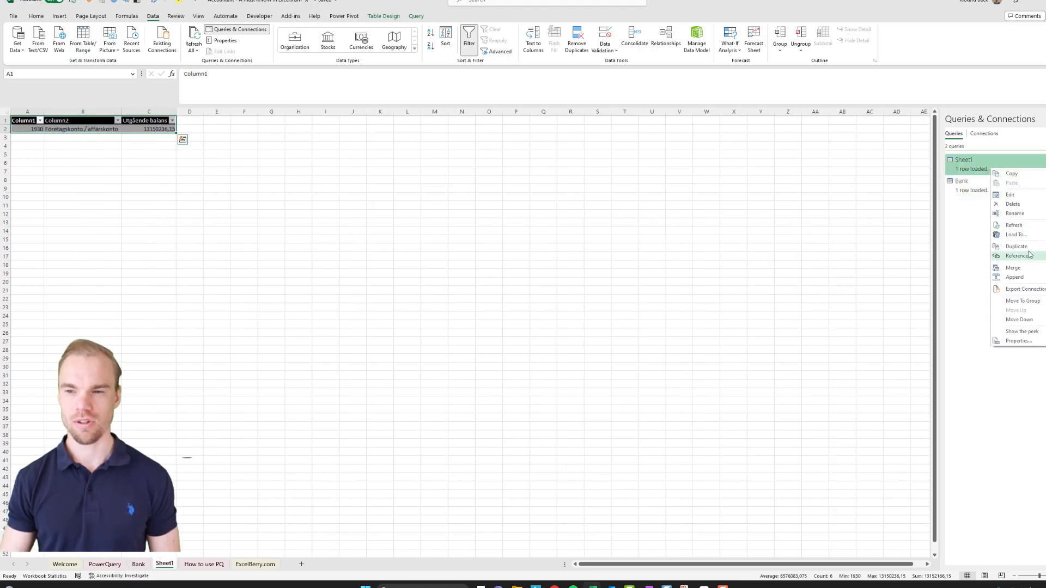
left_click(1014, 213)
type("GL")
key("Return")
left_click(338, 212)
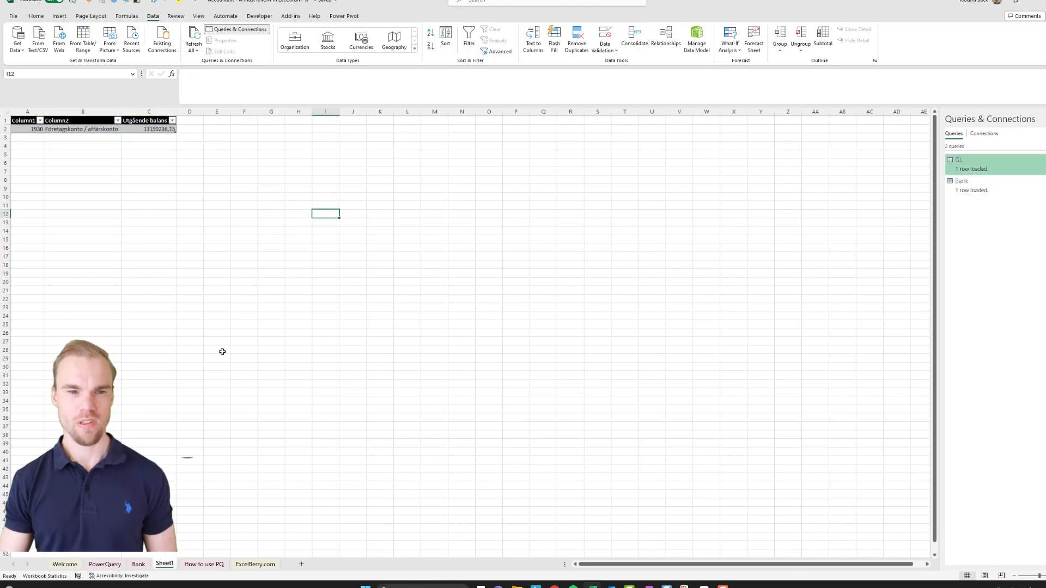
- Rename the worksheet holding the account 1930 closing balance as GL
double_click(165, 565)
type("GL")
key("Return")
- Add a new worksheet and enter the headings GL in C2 and Bank in D2
left_click(291, 564)
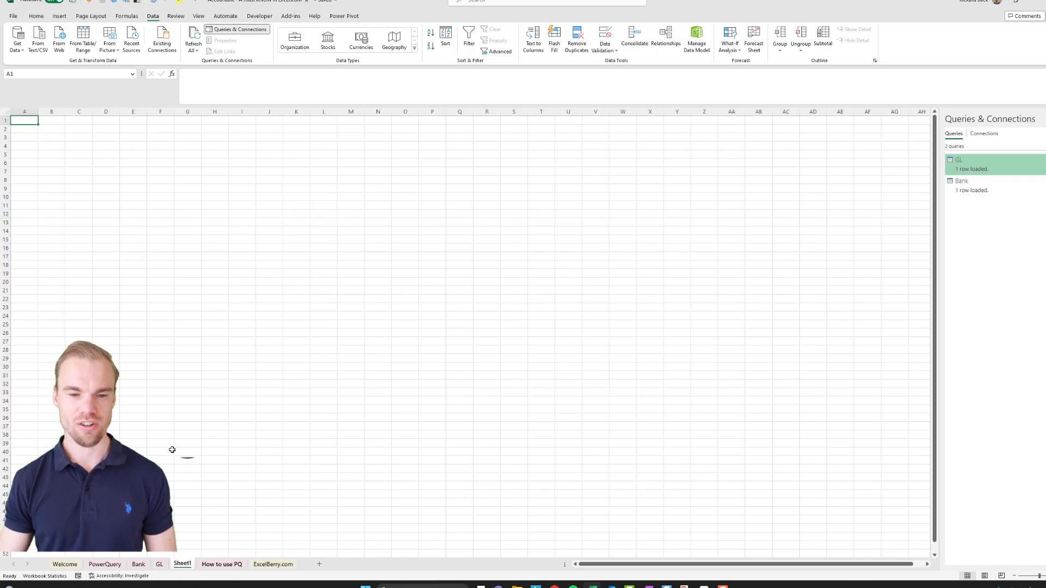
left_click(76, 130)
type("GL")
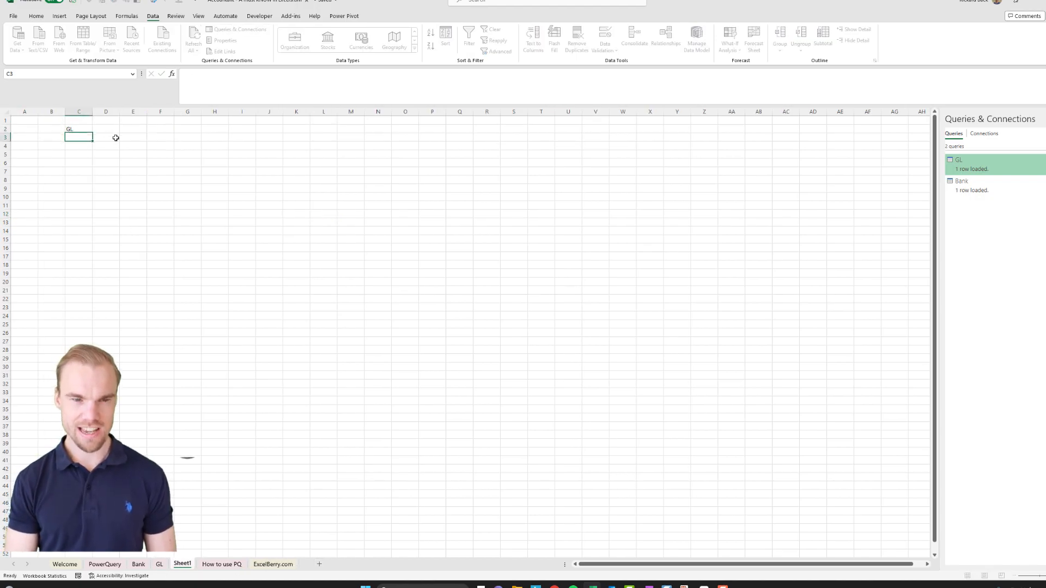
key("Tab")
type("Bank")
key("Return")
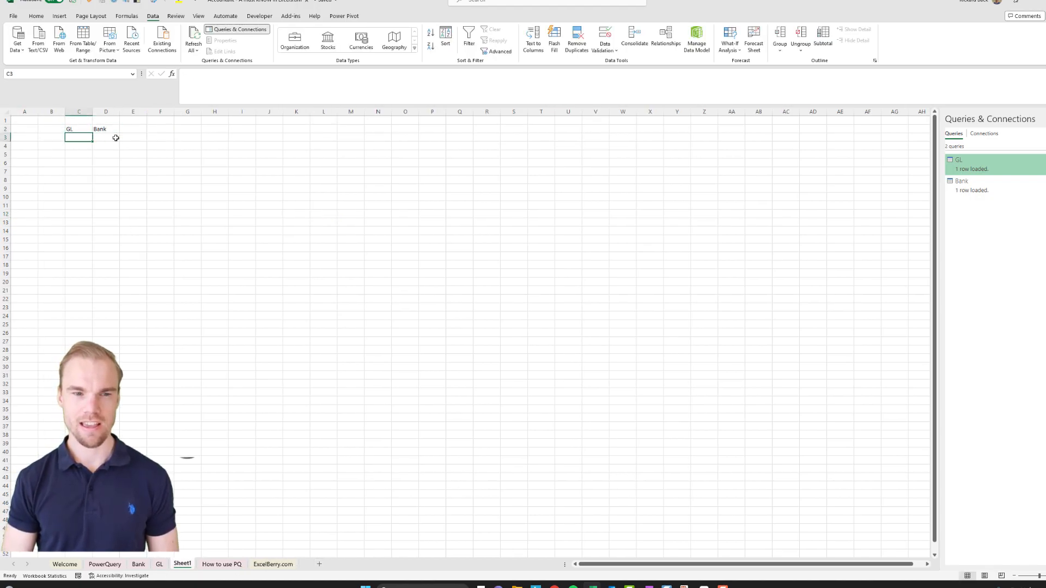
- Link C3 to the Utgående balans value on the GL sheet and D3 to the Column6 value on the Bank sheet
type("=")
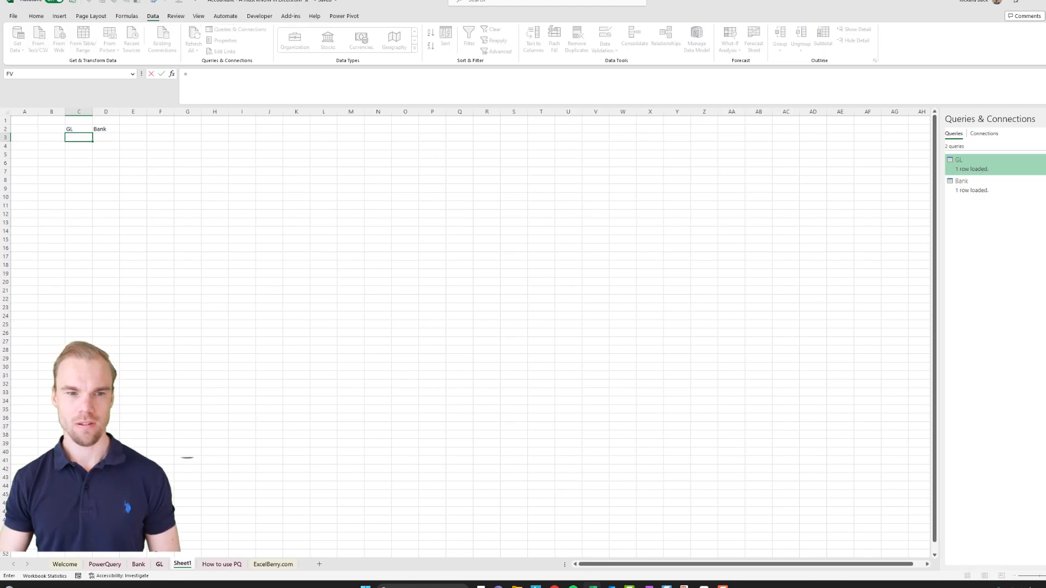
left_click(158, 564)
left_click(135, 129)
key("Tab")
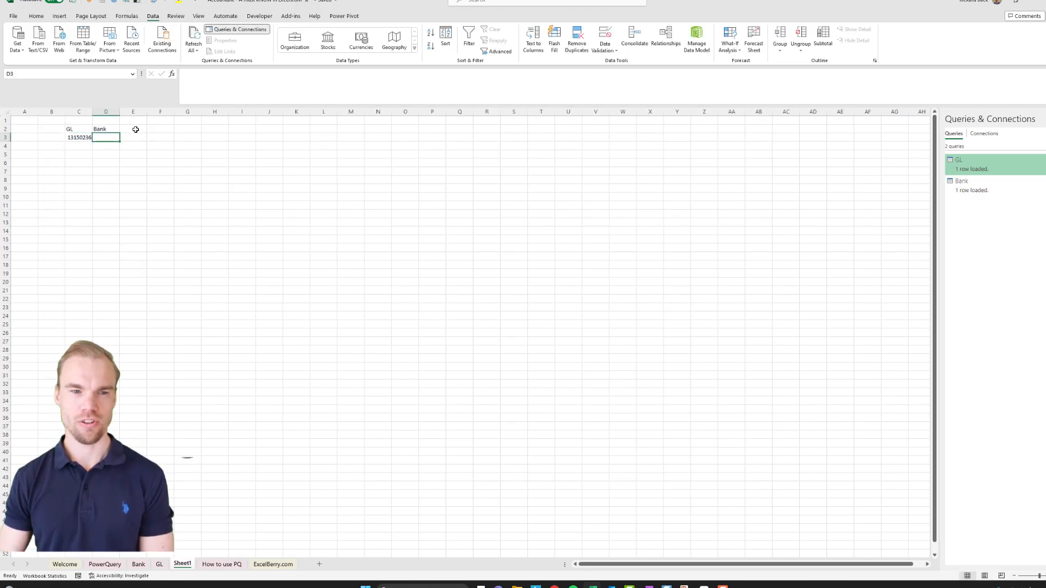
type("=")
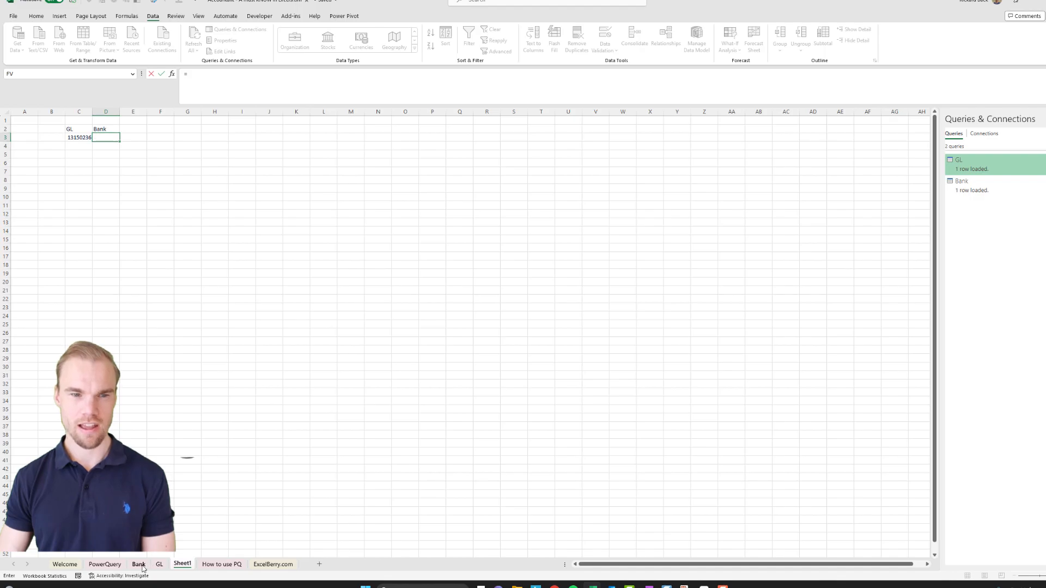
left_click(138, 564)
left_click(36, 130)
key("Tab")
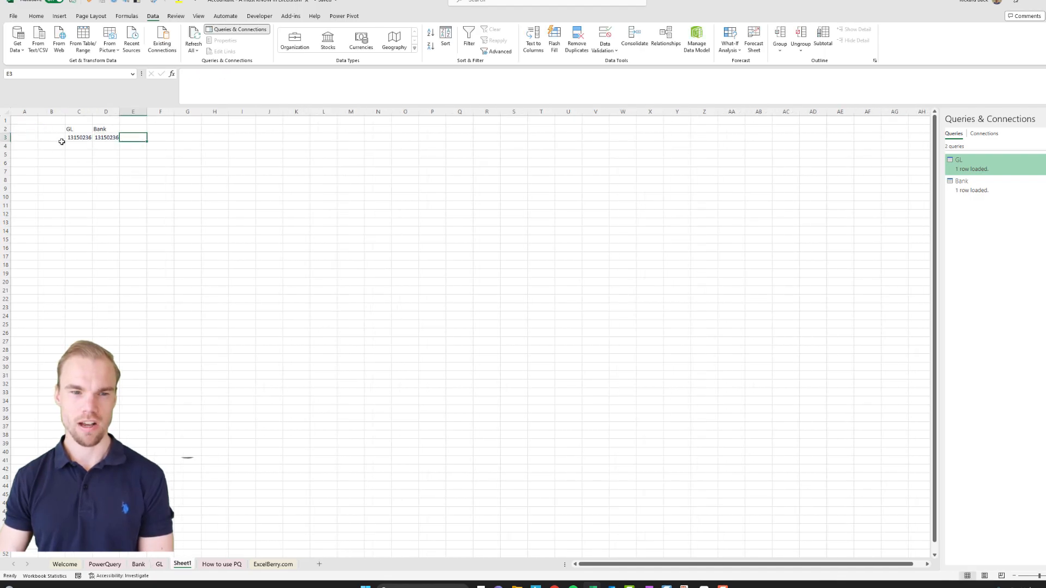
- Calculate the difference between the GL and Bank balances in E3 with the formula =C3-D3
type("=")
key("Left")
key("Left")
type("-")
key("Left")
key("Return")
key("Up")
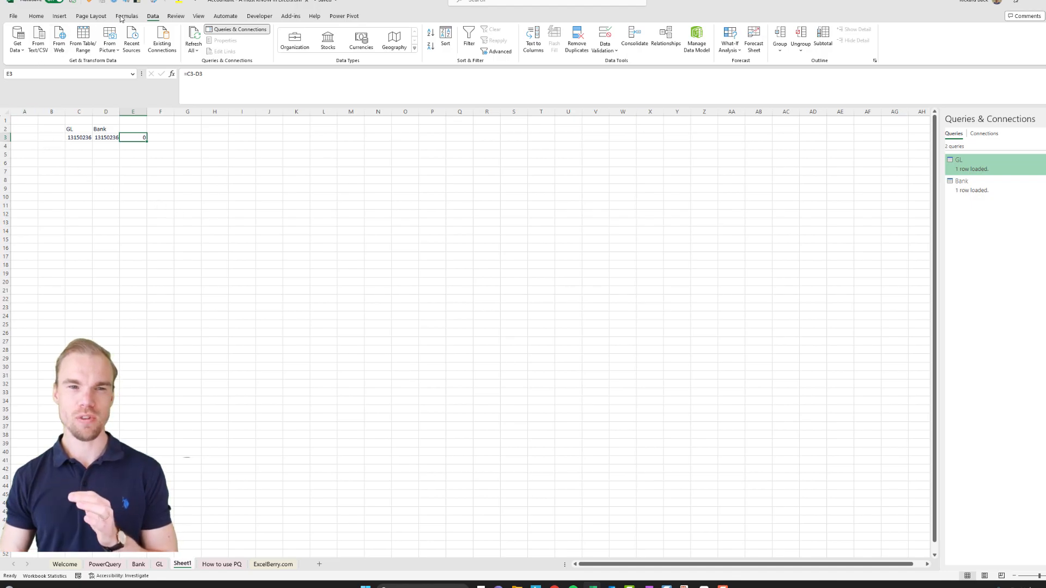
- Refresh all queries and check the GL, Bank and difference cells in row 3
left_click(194, 37)
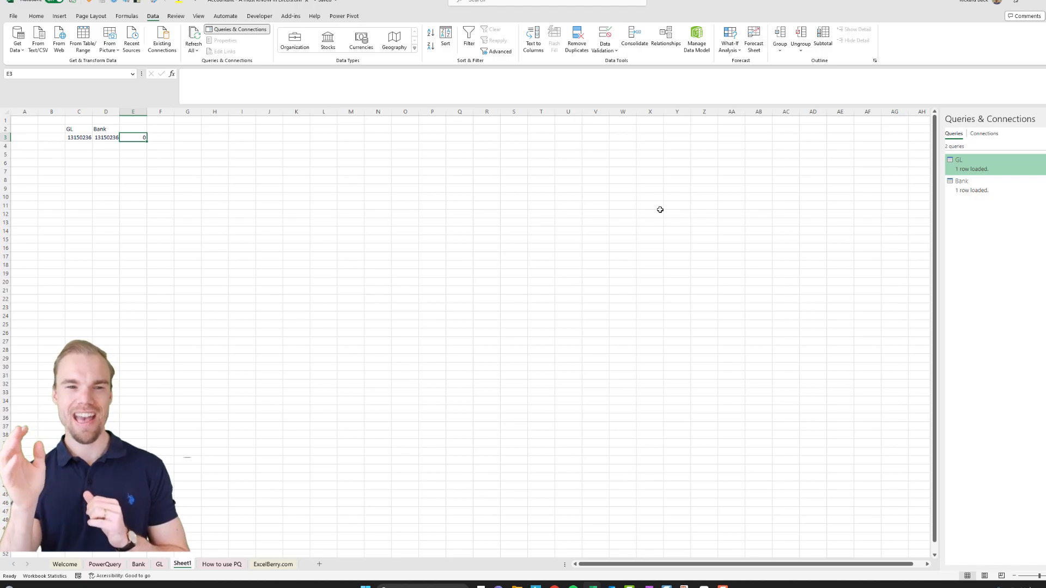
left_click(81, 138)
left_click(111, 137)
left_click(133, 138)
left_click(162, 158)
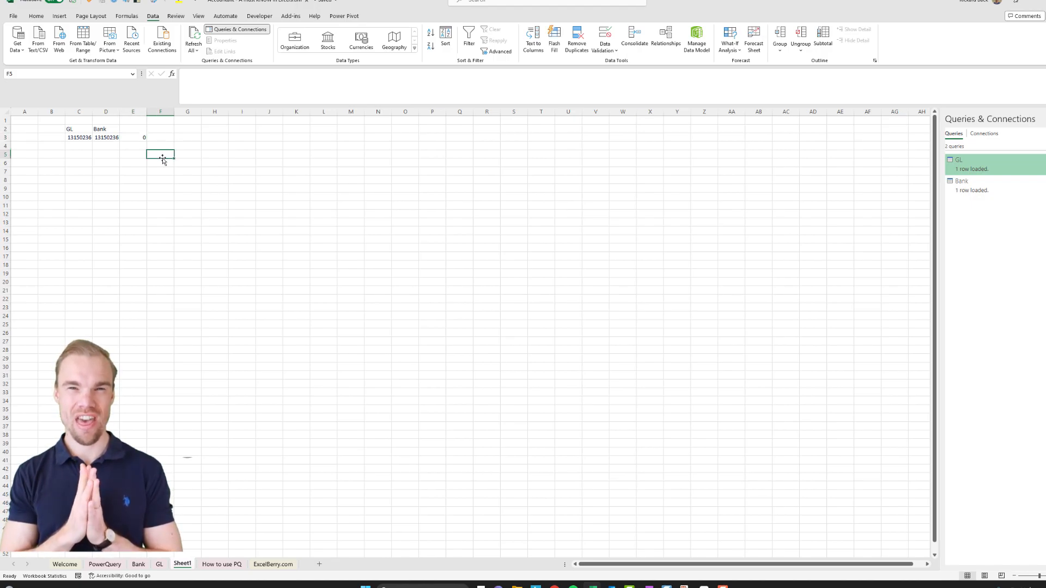
- Go to the Welcome sheet and close the list of queries and connections
left_click(61, 565)
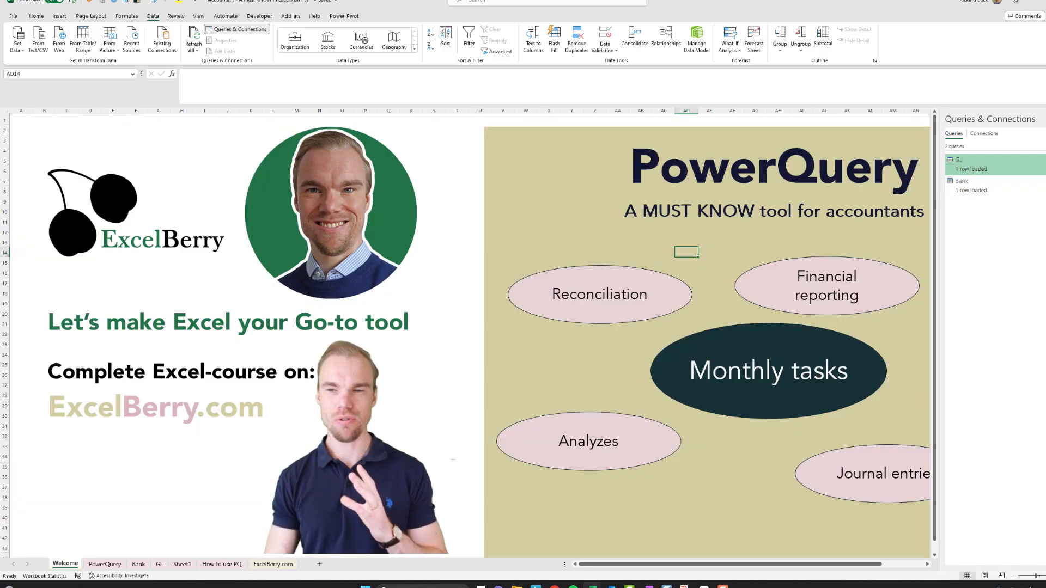
left_click(1045, 118)
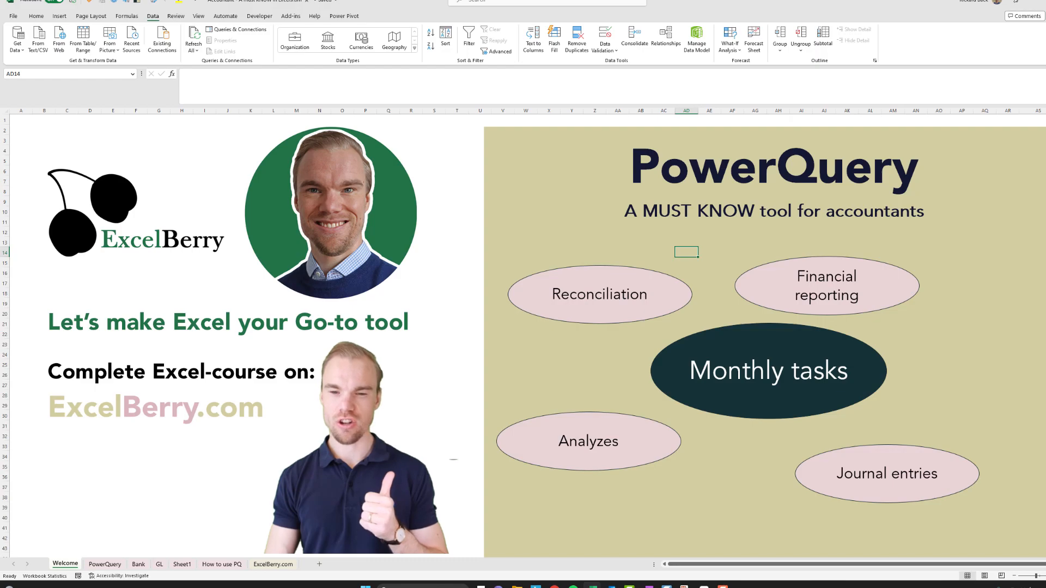